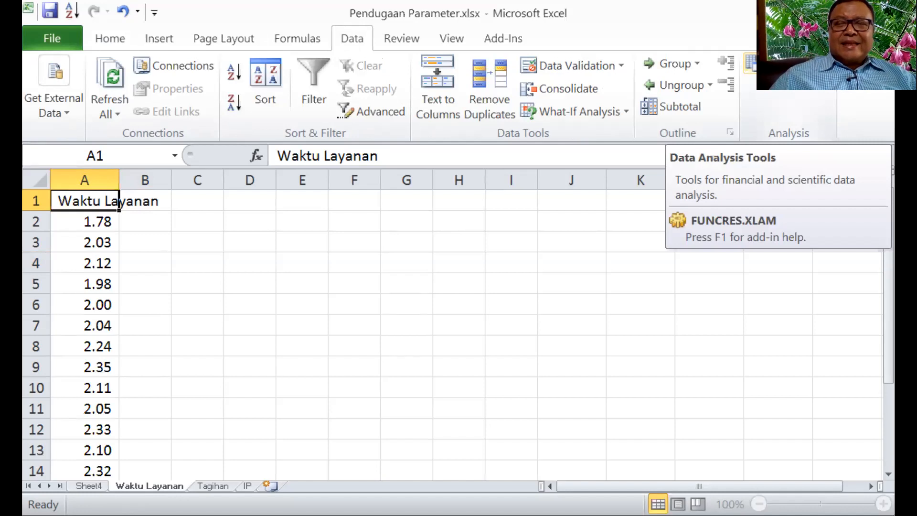
Start a Descriptive Statistics analysis and set its input range to the service-time data in A1:A16, including the header.
click(765, 64)
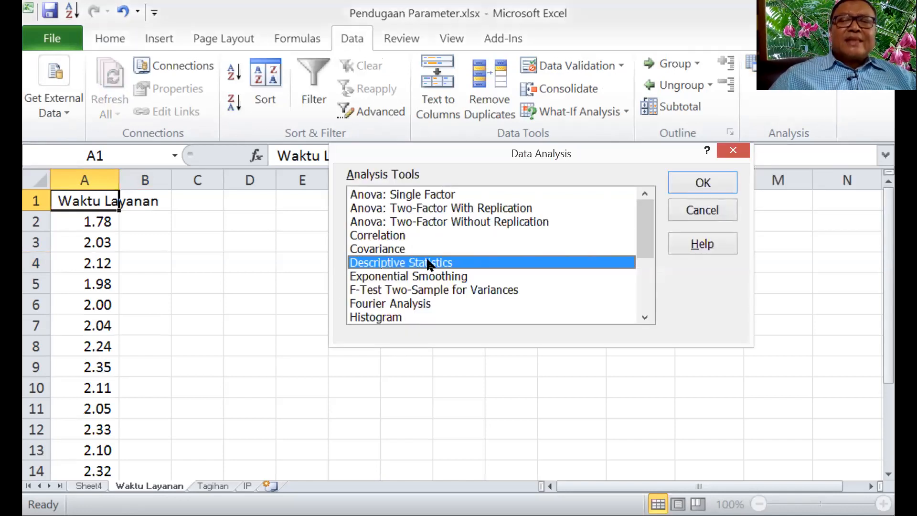
click(700, 185)
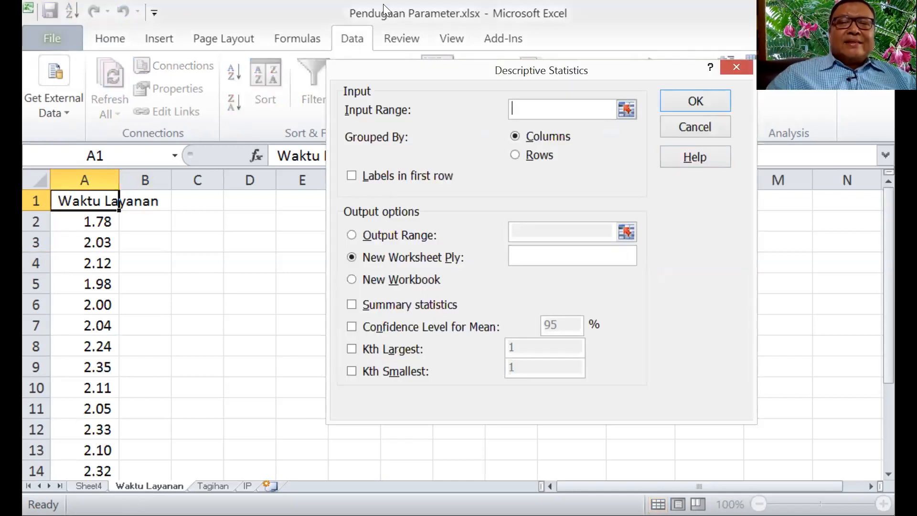
drag(454, 78, 548, 81)
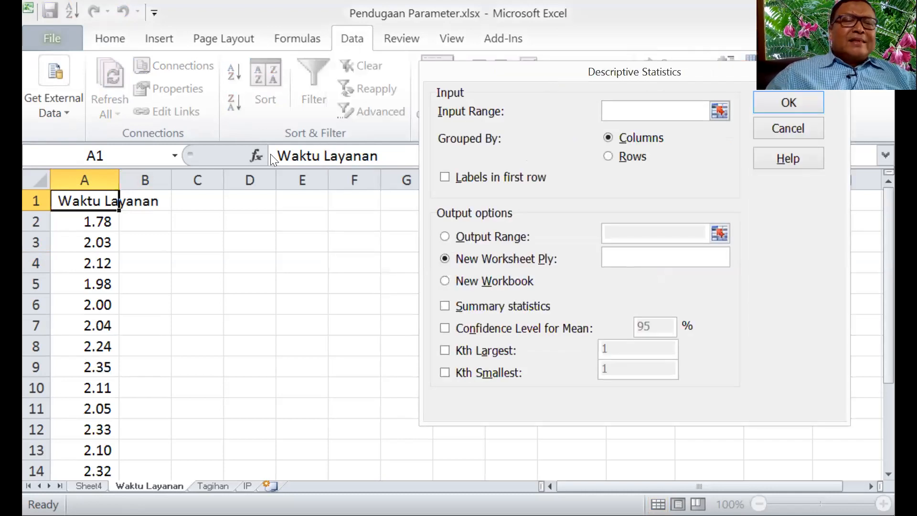
click(91, 202)
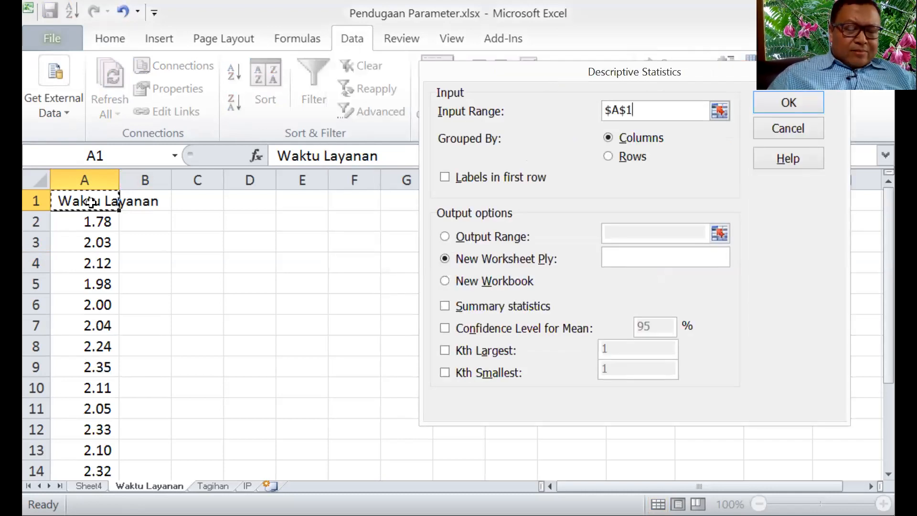
key(shift+Down)
key(shift+Down)
key(shift+Down)
key(shift+Down)
key(shift+Down)
key(shift+Down)
key(shift+Down)
key(shift+Down)
key(shift+Down)
key(shift+Down)
key(shift+Down)
key(shift+Down)
key(shift+Down)
key(shift+Down)
key(shift+Down)
key(shift+Down)
key(shift+Down)
key(shift+Down)
key(shift+Down)
key(shift+Down)
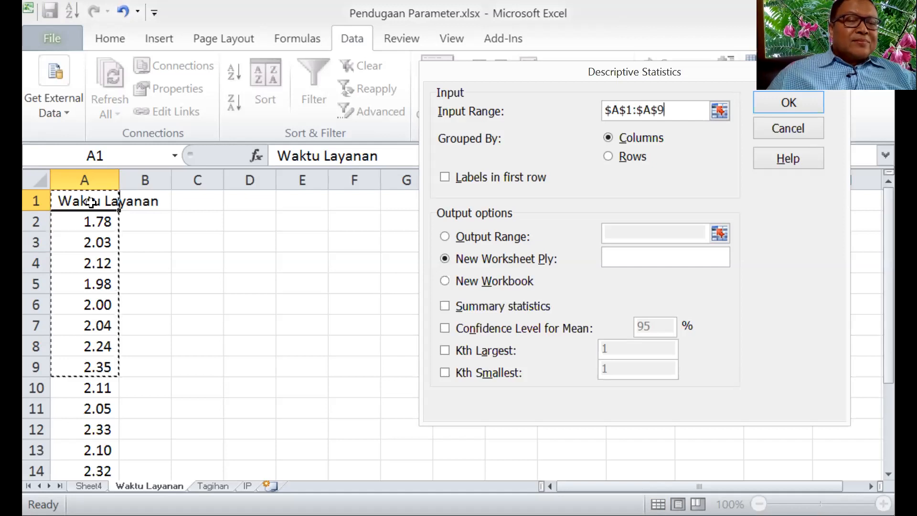
key(shift+Up)
key(shift+Up)
key(shift+Up)
key(shift+Up)
key(shift+Up)
key(shift+Up)
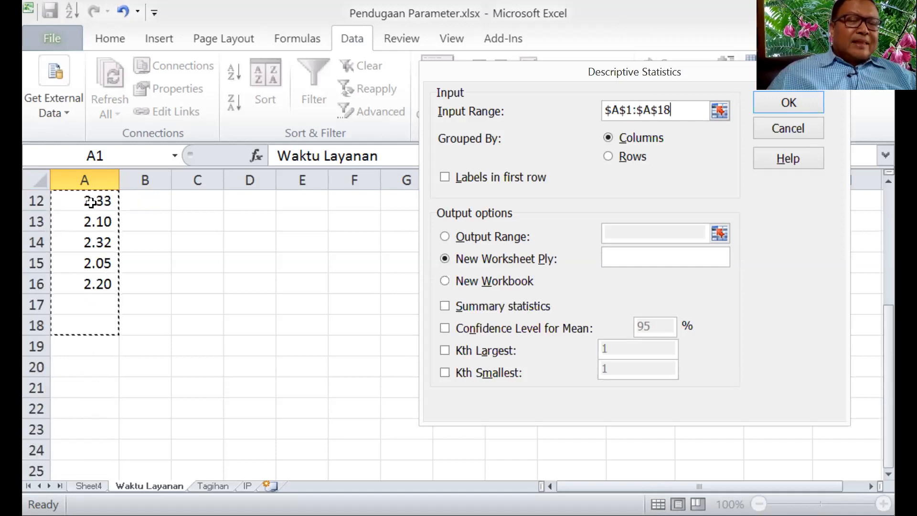
key(shift+Up)
key(shift+Up)
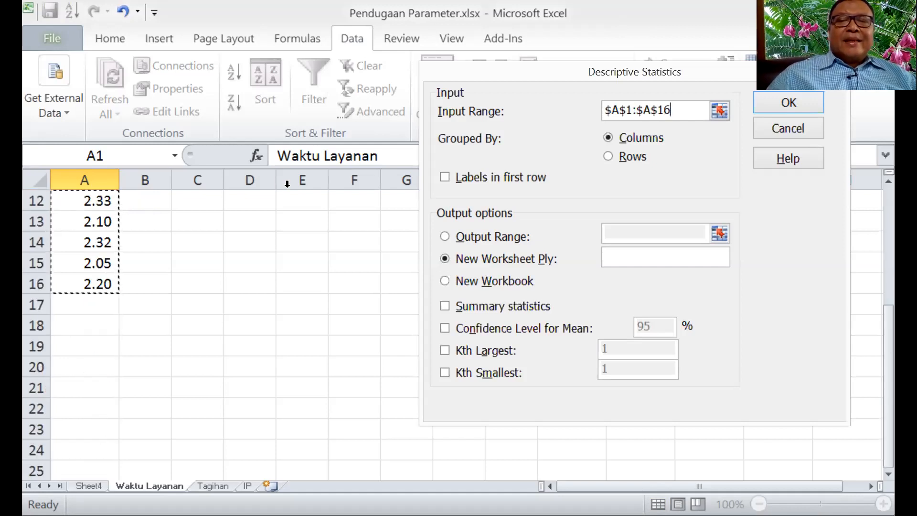
Mark the first row of the input as labels and choose an output range as the destination for the statistics.
click(445, 178)
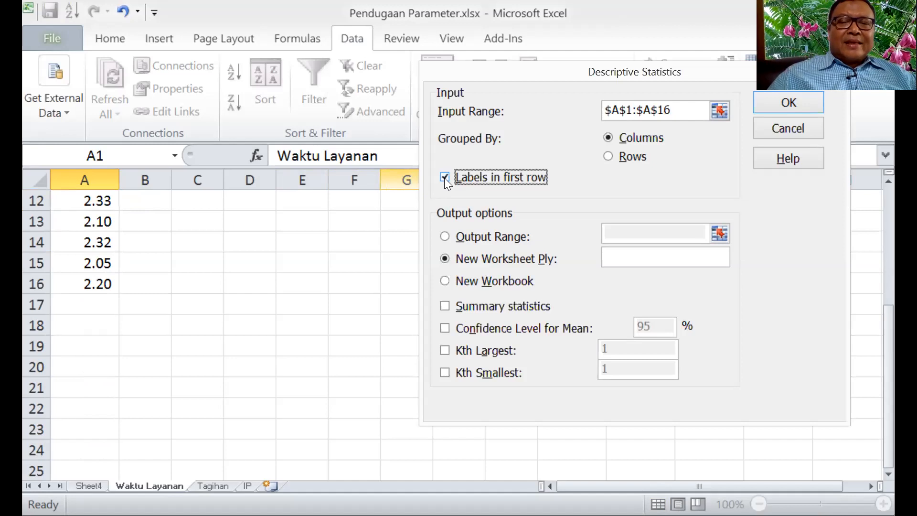
click(445, 236)
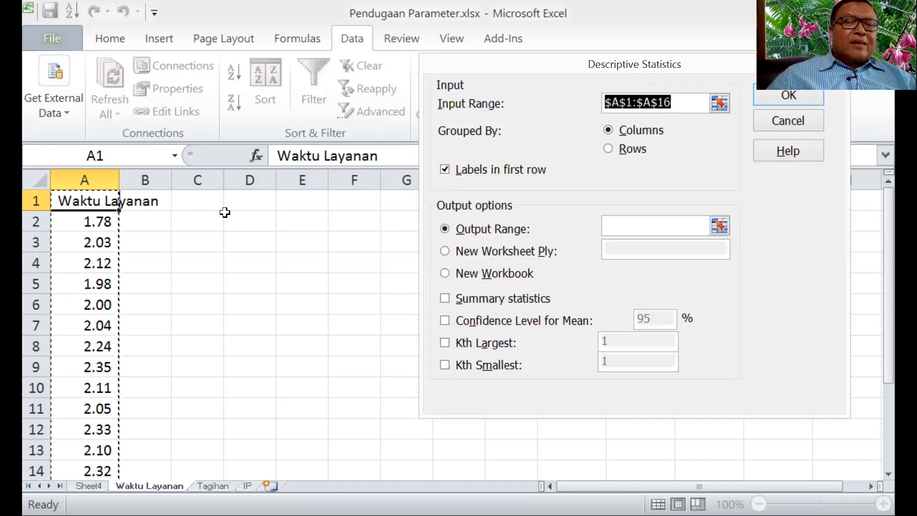
click(249, 198)
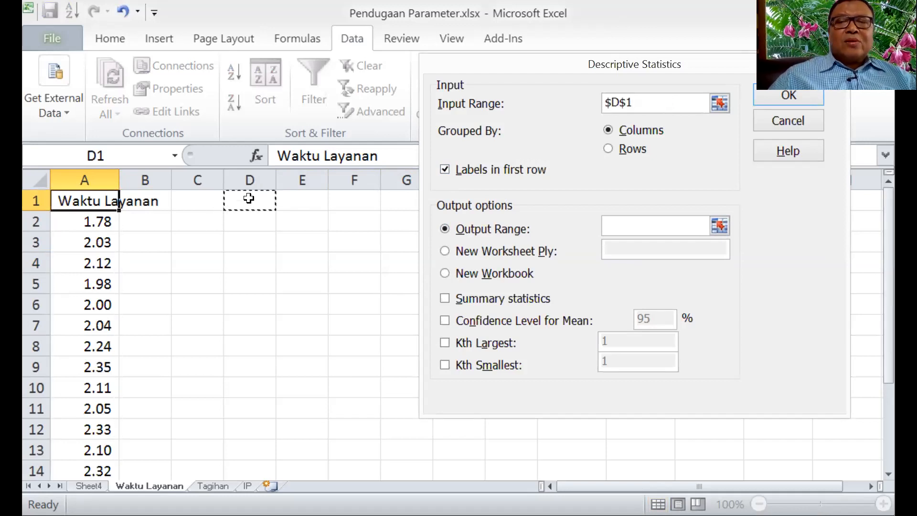
click(642, 96)
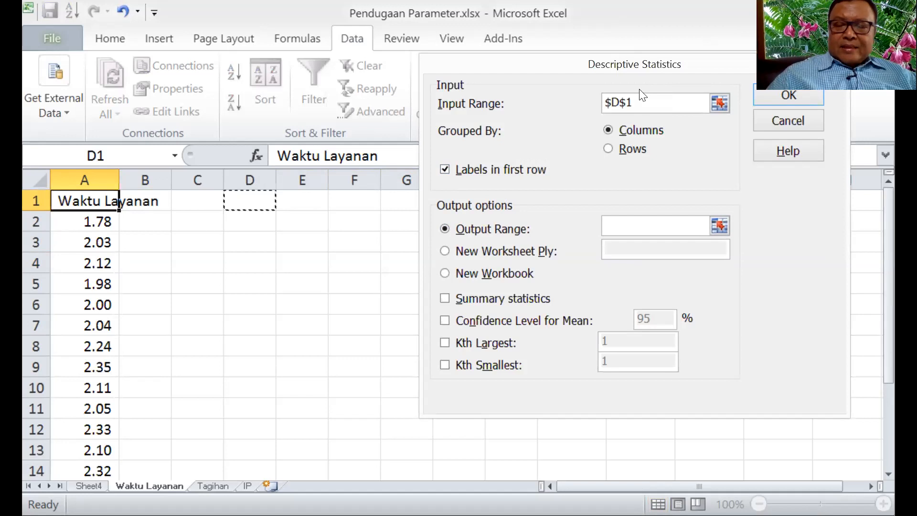
key(BackSpace)
key(BackSpace)
key(BackSpace)
key(BackSpace)
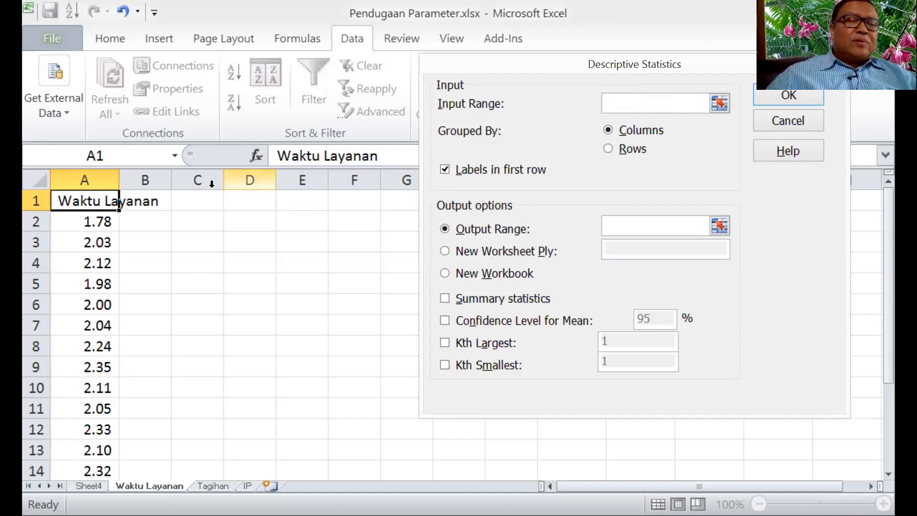
Set the Descriptive Statistics input range to A1:A16 again.
click(96, 202)
key(shift+Down)
key(shift+Down)
key(shift+Down)
key(shift+Down)
key(shift+Down)
key(shift+Down)
key(shift+Down)
key(shift+Down)
key(shift+Down)
key(shift+Down)
key(shift+Down)
key(shift+Down)
key(shift+Down)
key(shift+Down)
key(shift+Down)
key(shift+Down)
key(shift+Down)
key(shift+Down)
key(shift+Down)
key(shift+Down)
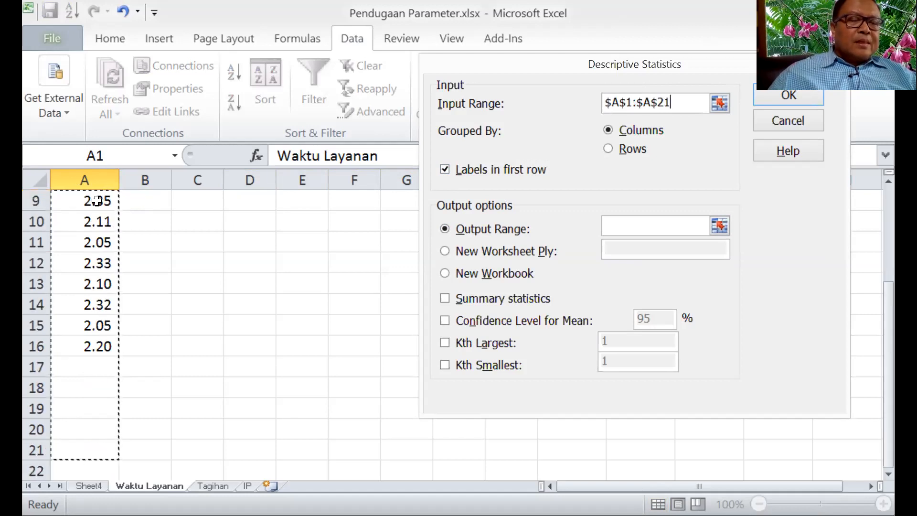
key(shift+Up)
key(shift+Up)
key(shift+Up)
key(shift+Up)
key(shift+Up)
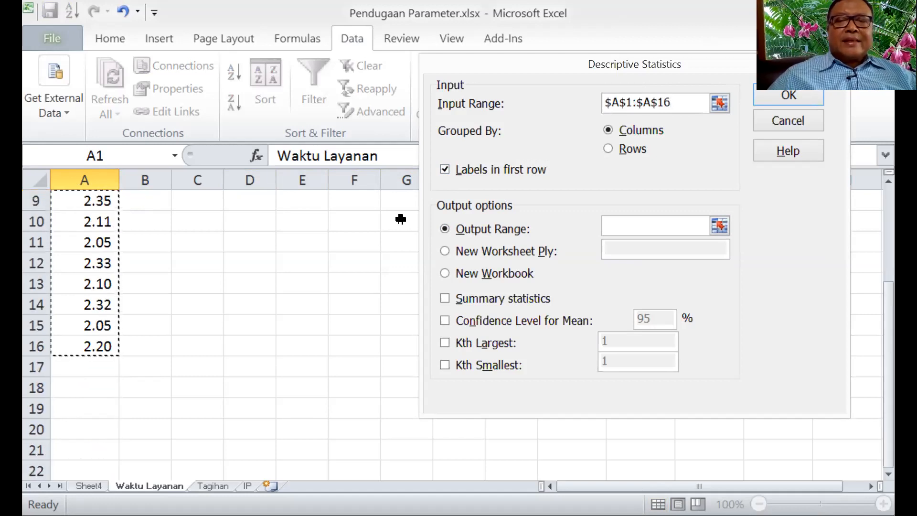
Set the output range of the Descriptive Statistics to cell D1.
click(627, 227)
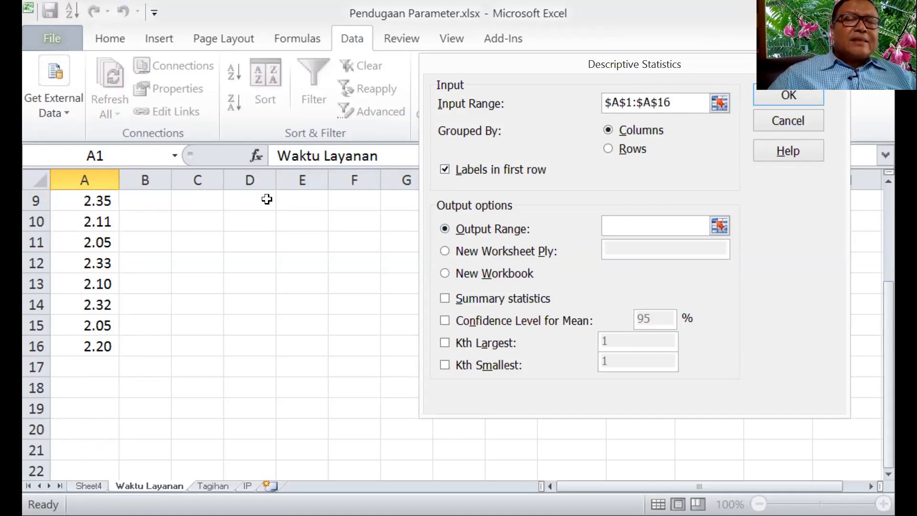
scroll(250, 201, up, 1)
click(250, 201)
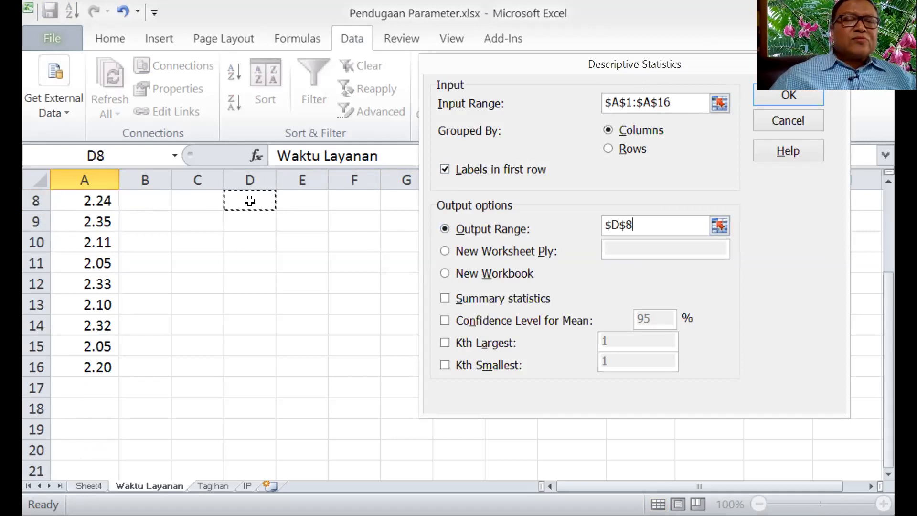
scroll(250, 201, up, 3)
click(250, 201)
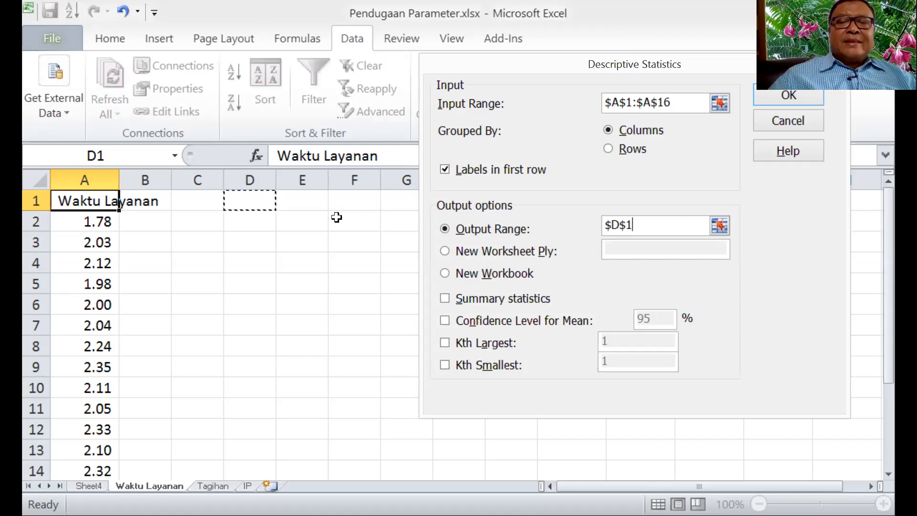
Include summary statistics and the 95% confidence level for the mean, and run the analysis.
click(446, 300)
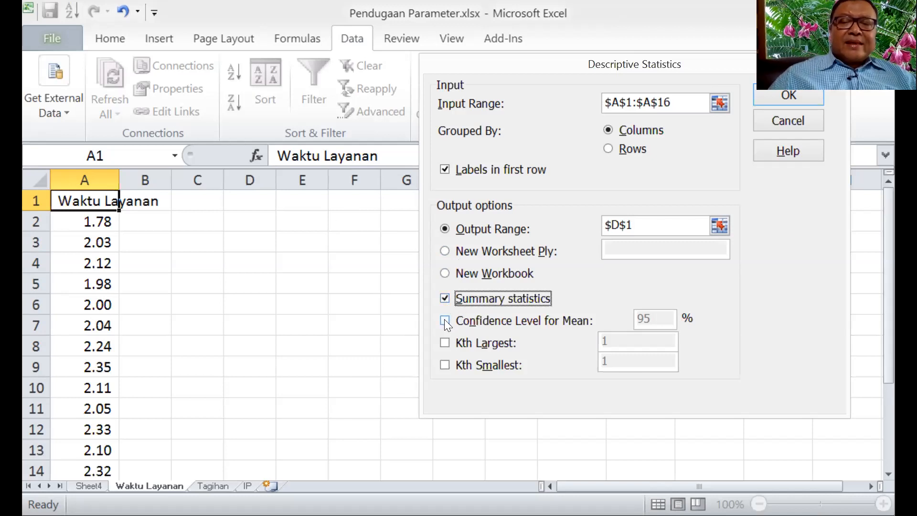
click(444, 320)
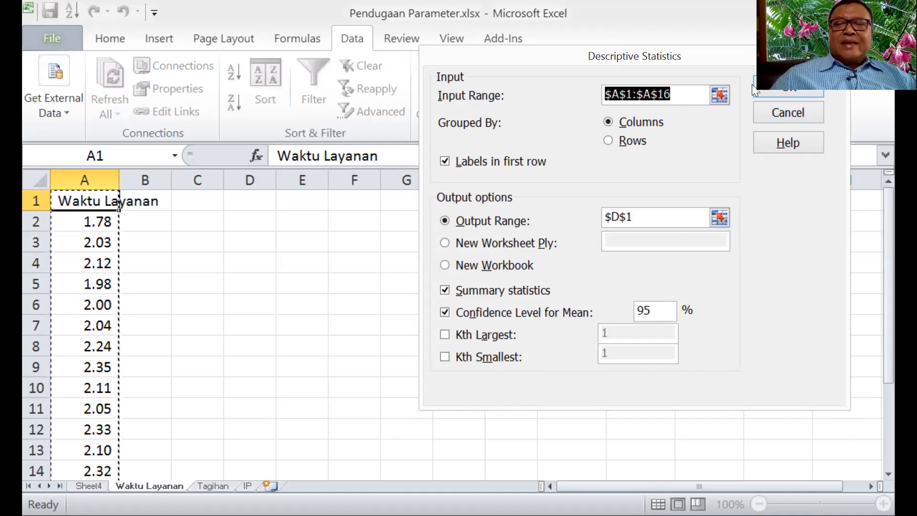
click(781, 89)
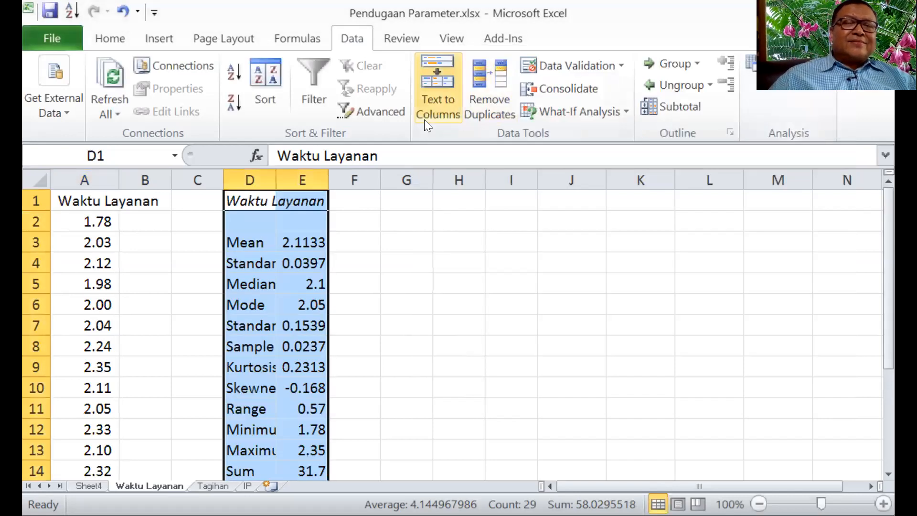
Fit the width of column D to the statistic names and deselect the output table.
double_click(272, 175)
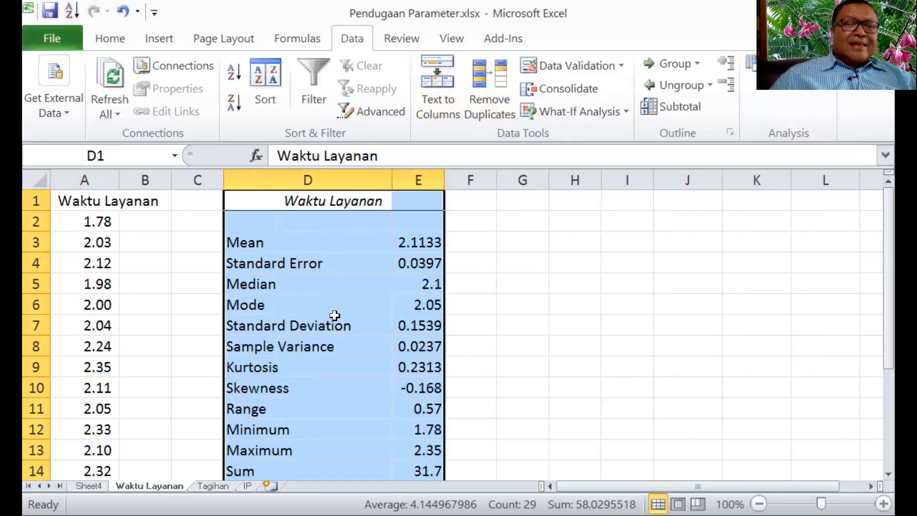
click(335, 316)
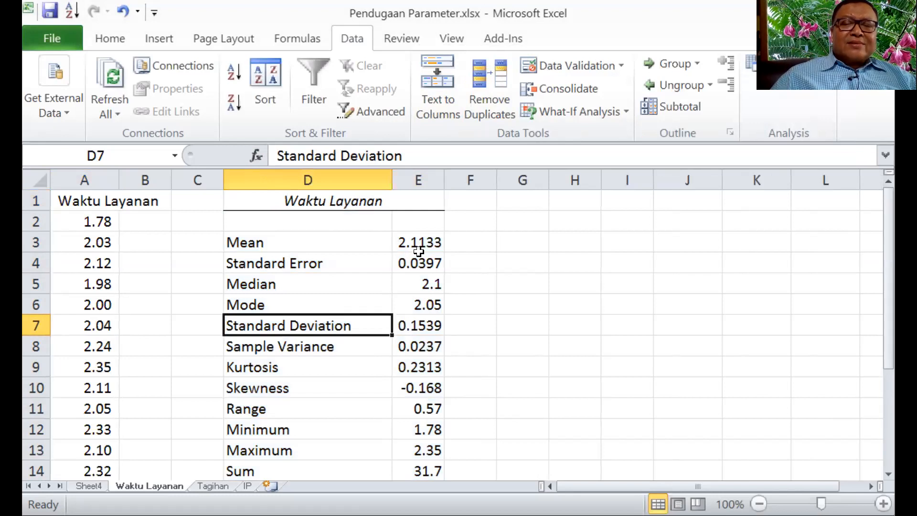
Examine the mean and the 95% confidence level value in the descriptive statistics table.
click(422, 248)
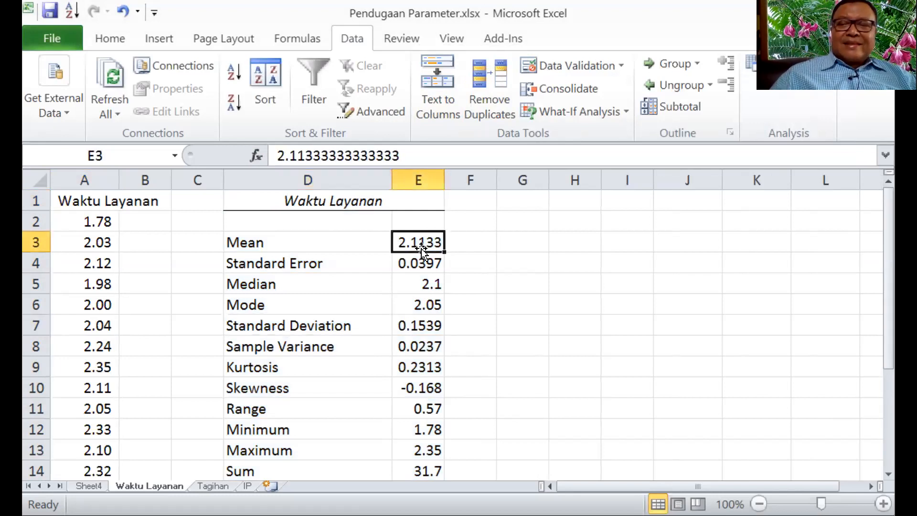
click(266, 322)
key(Down)
key(Down)
key(Down)
key(Down)
key(Down)
key(Down)
key(Down)
key(Down)
key(Down)
key(Down)
key(Down)
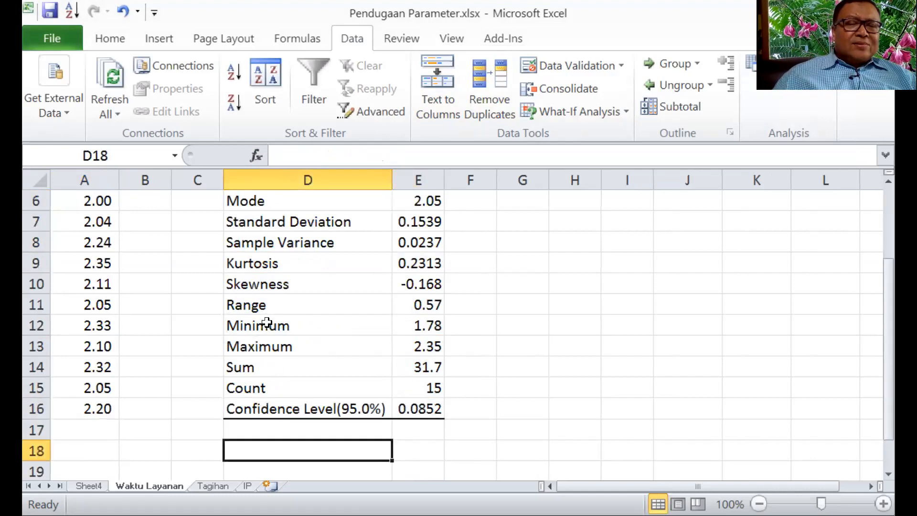
key(Up)
key(Up)
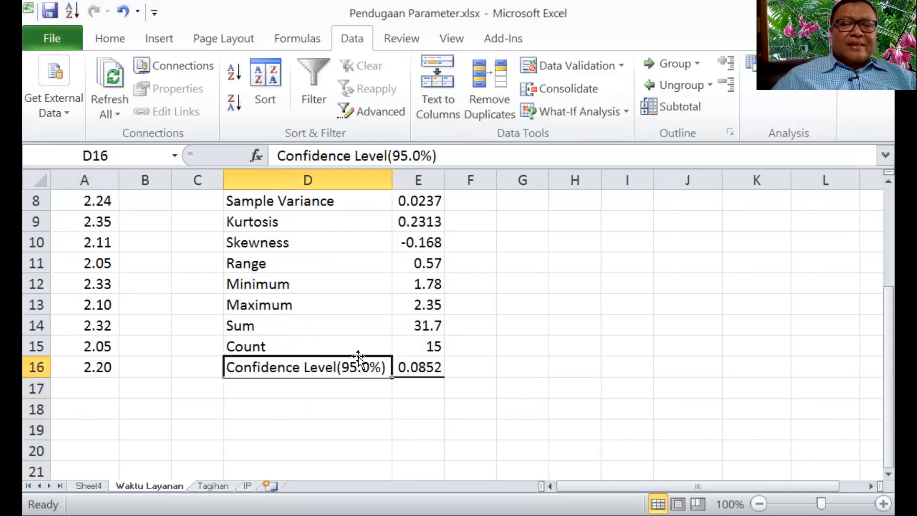
click(425, 367)
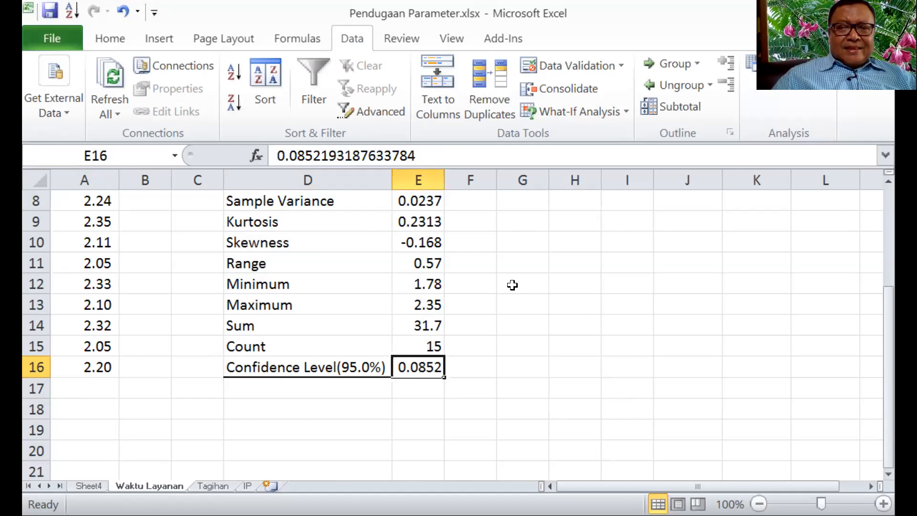
Enter the label "Interval keyakinan 95% untuk rata2:" in cell G2, beside the statistics table.
click(504, 209)
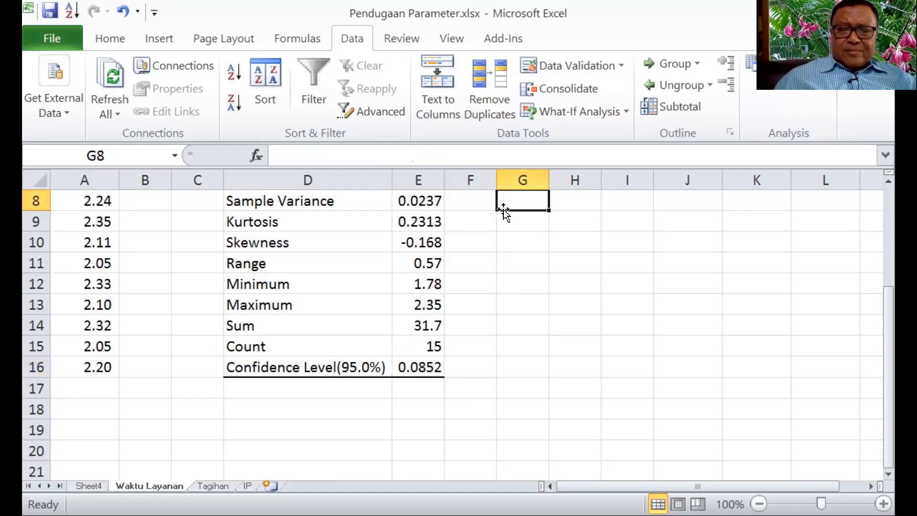
key(Up)
key(Up)
key(Up)
key(Up)
key(Up)
key(Up)
key(Up)
key(Down)
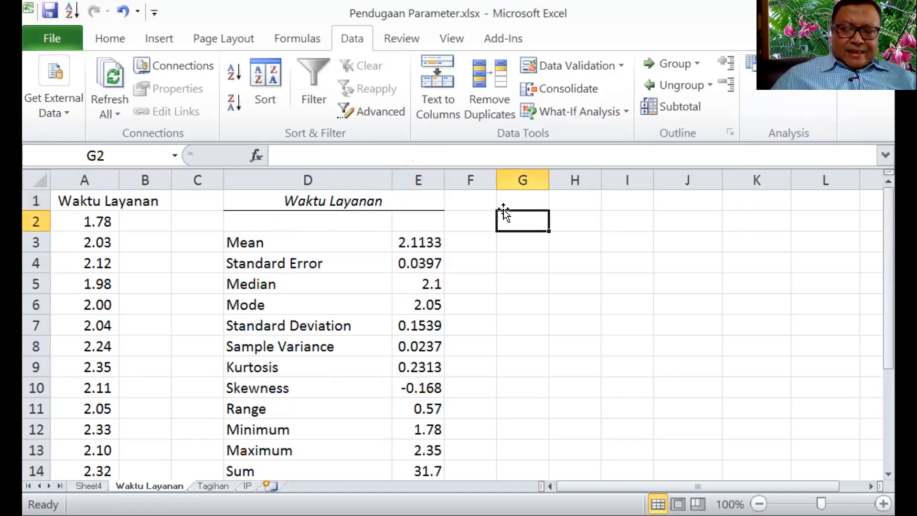
text(Interval keyakinan 95)
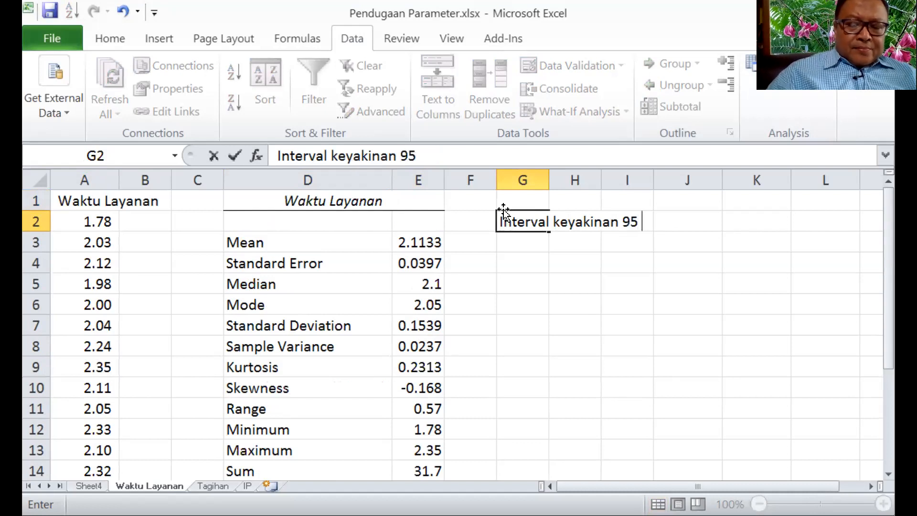
key(BackSpace)
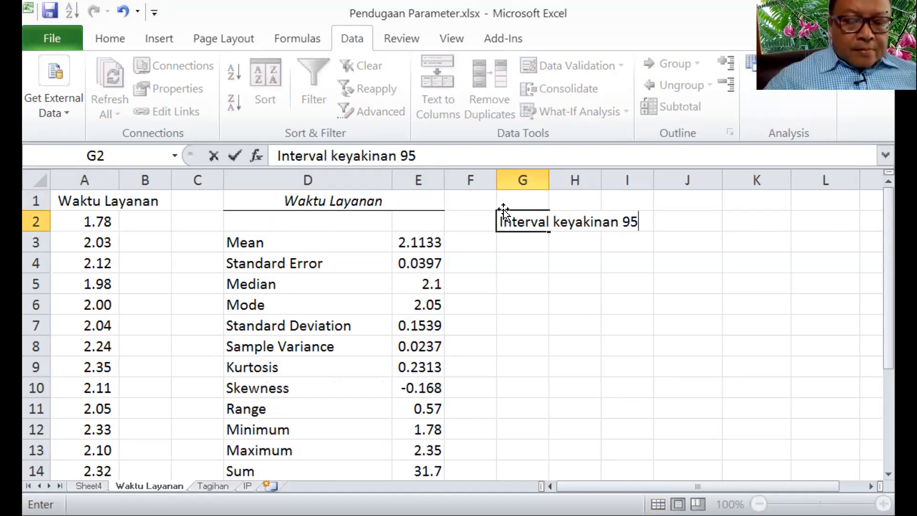
text(%)
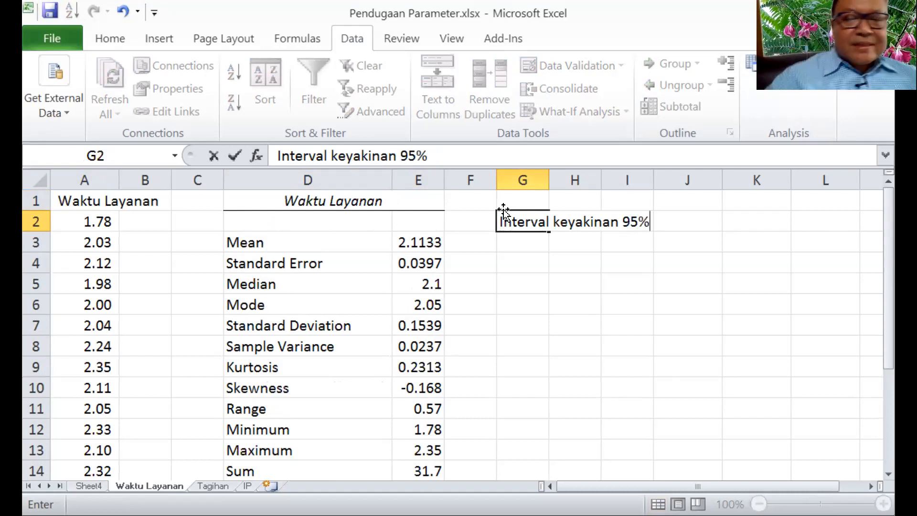
text( untuk rata2:)
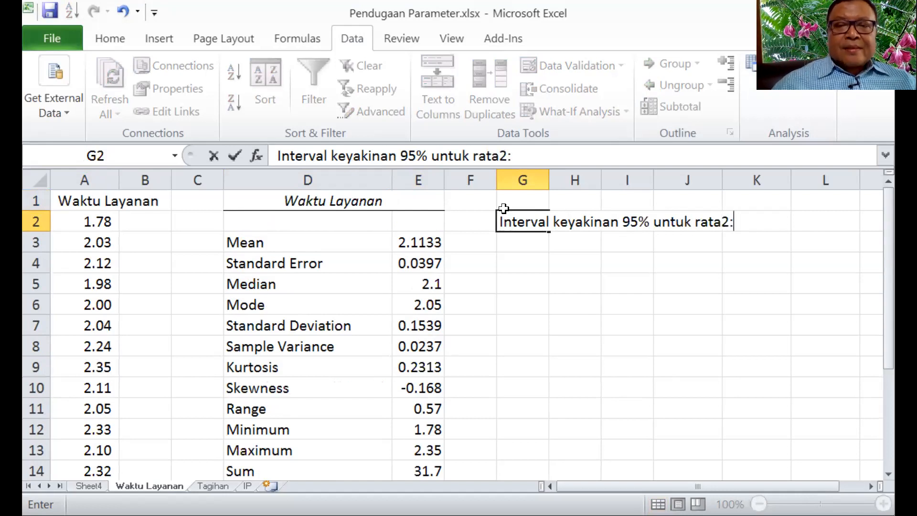
key(Return)
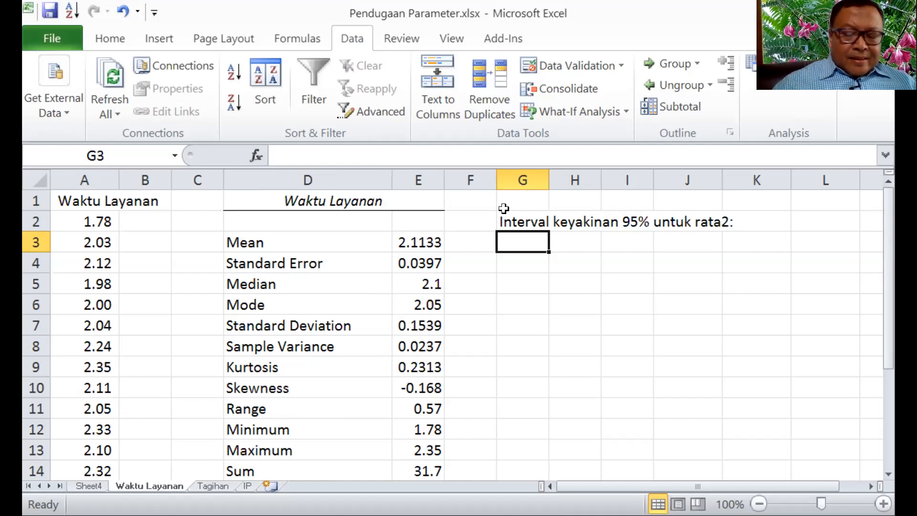
Enter the interval "2.113 + 0.085" in cell G3 with the plus sign underlined, and select that cell.
text(2.113)
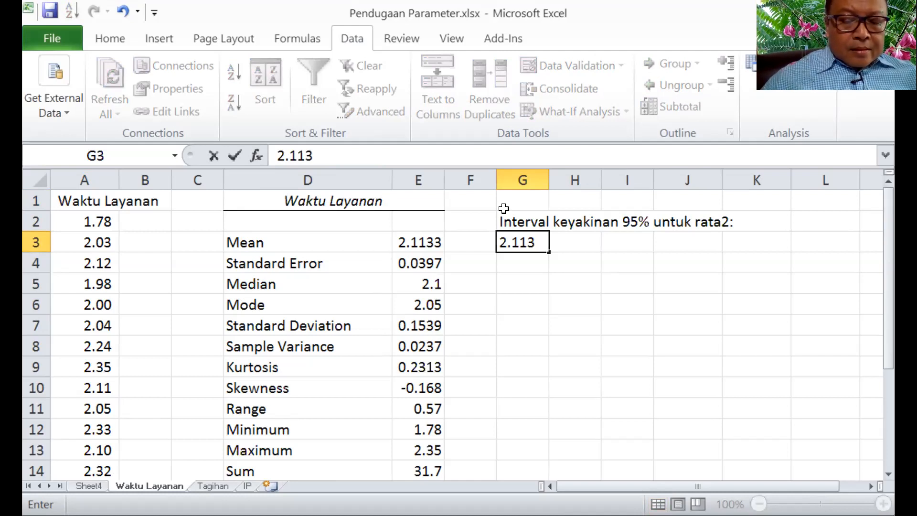
text(+)
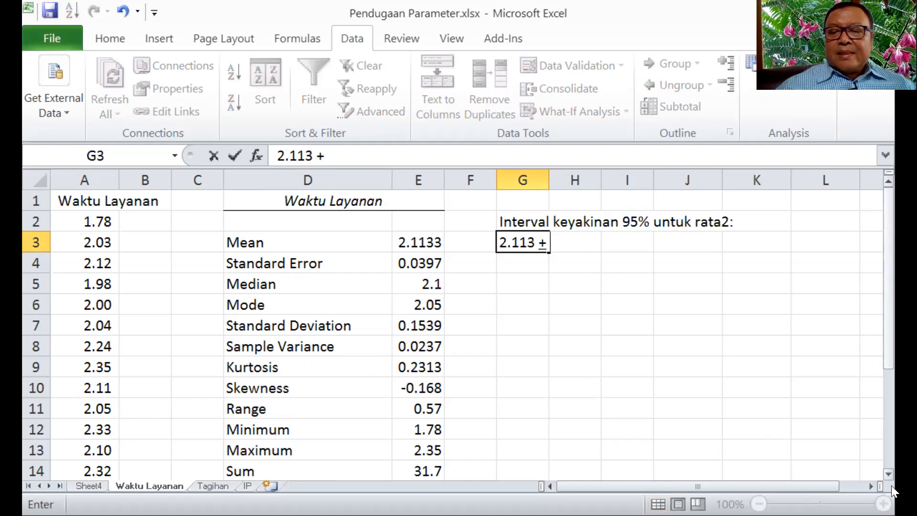
click(887, 473)
click(887, 473)
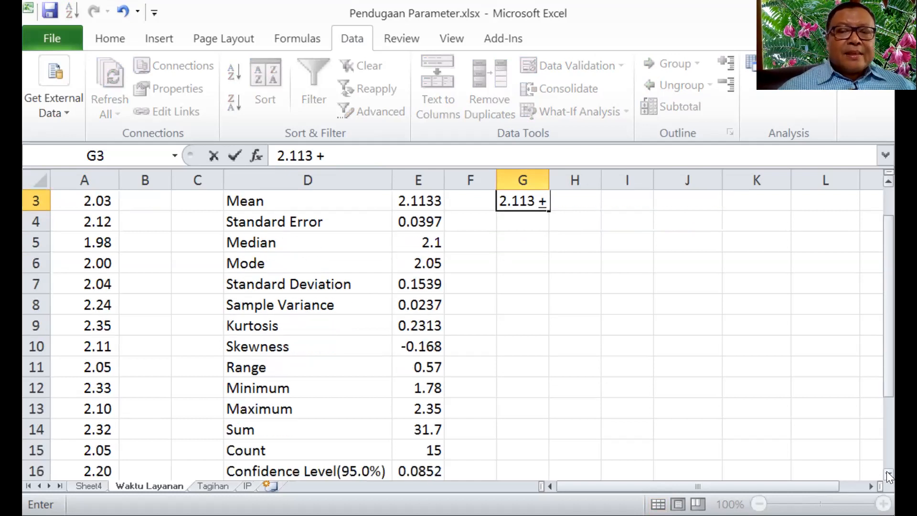
click(887, 473)
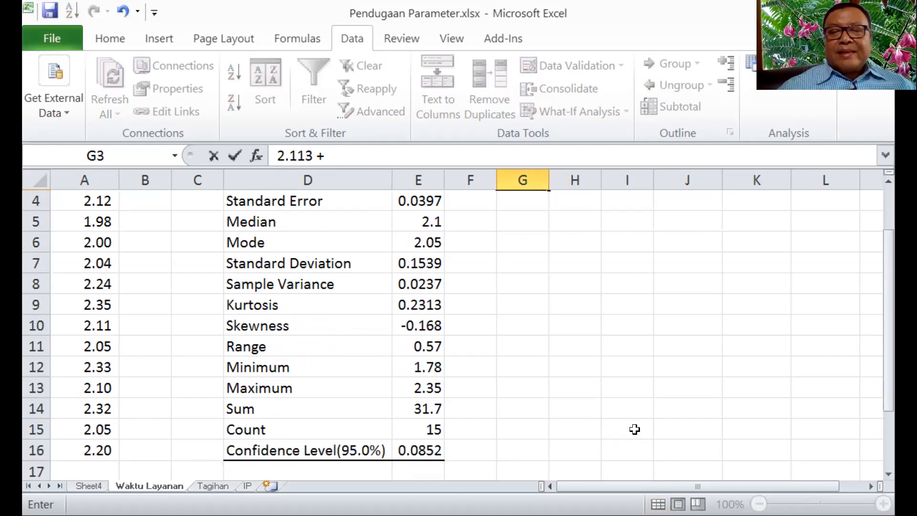
scroll(592, 255, right, 2)
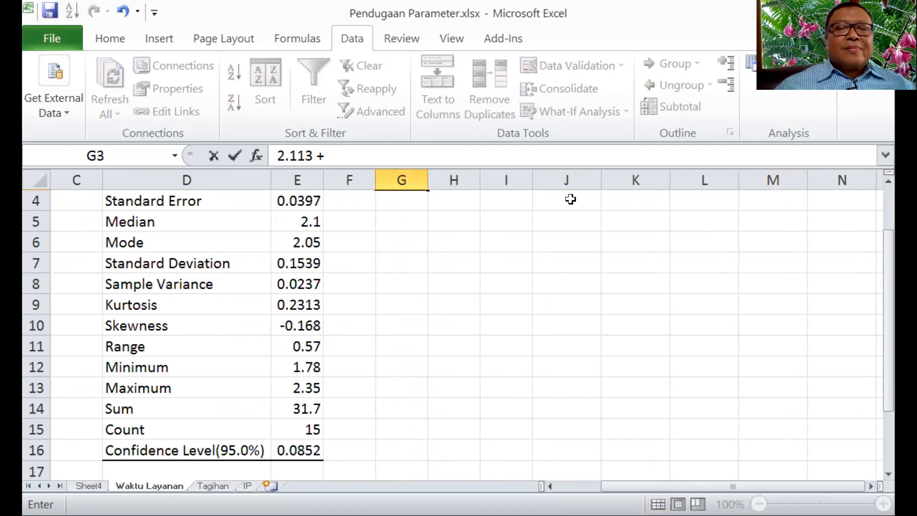
drag(892, 407, 877, 330)
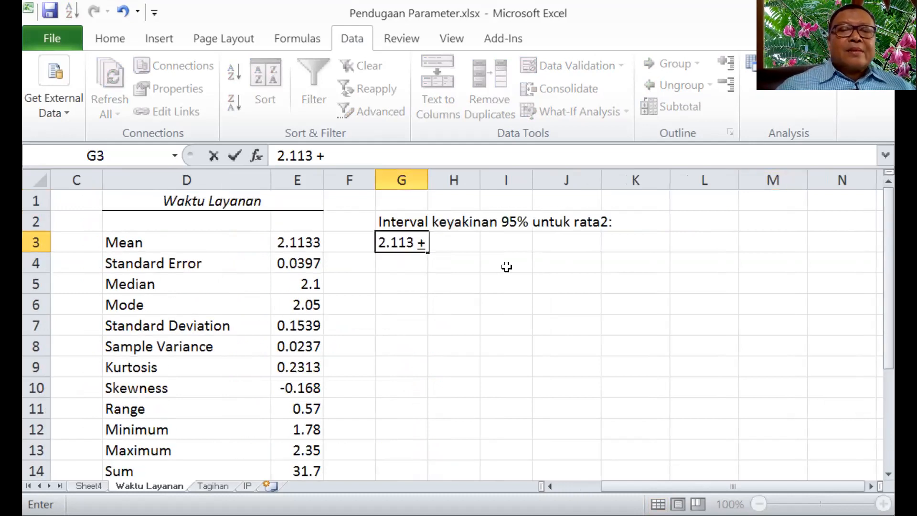
text(0.)
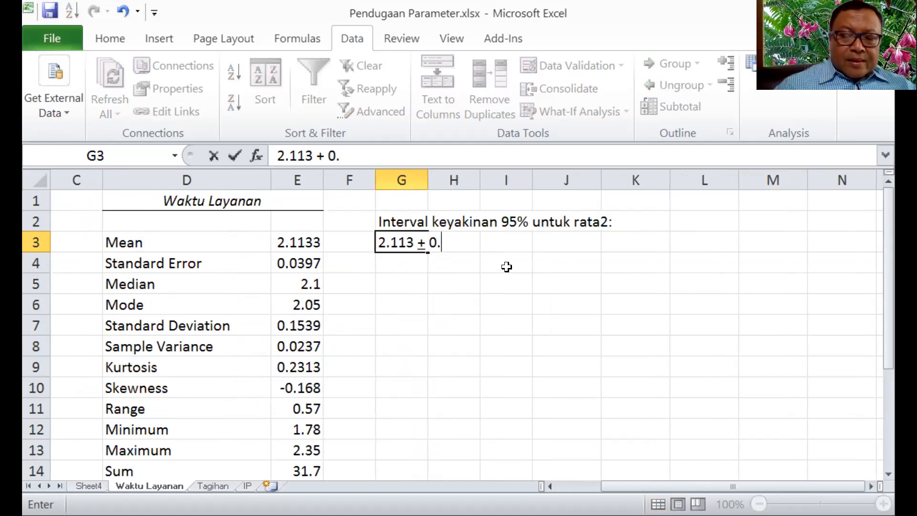
text(085)
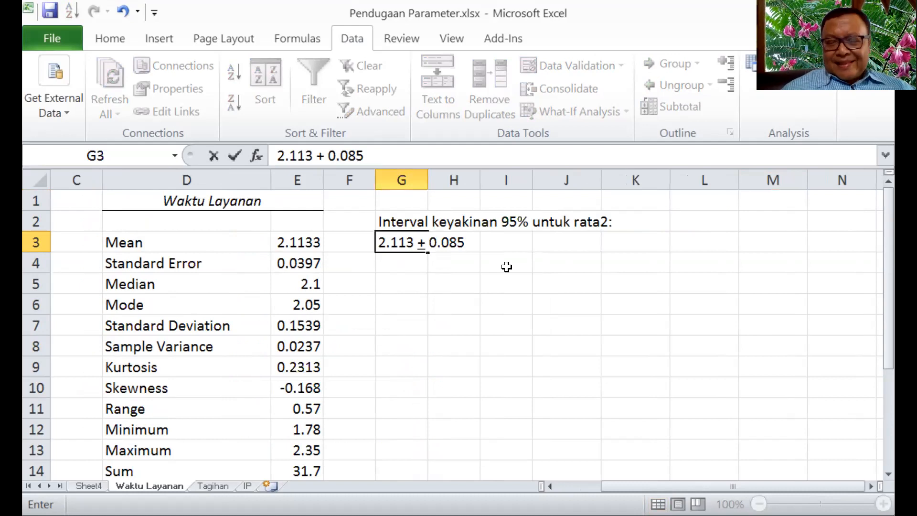
key(Return)
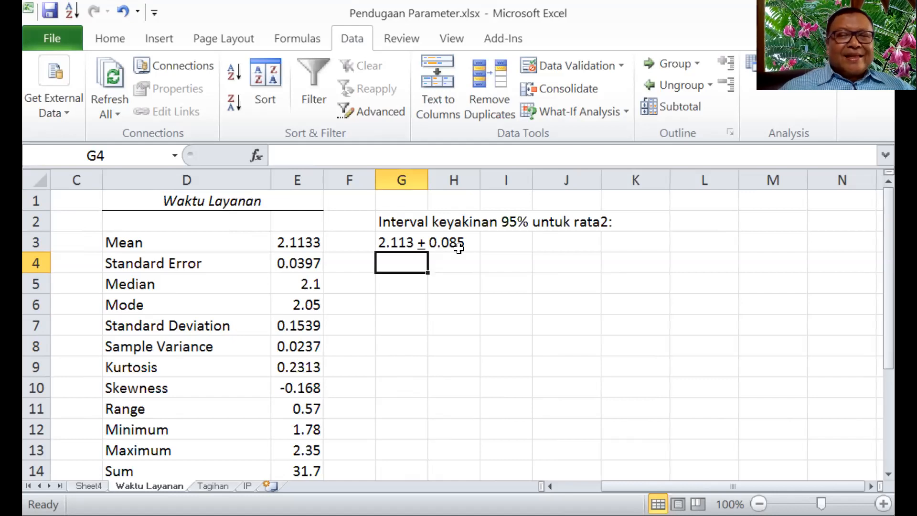
click(398, 243)
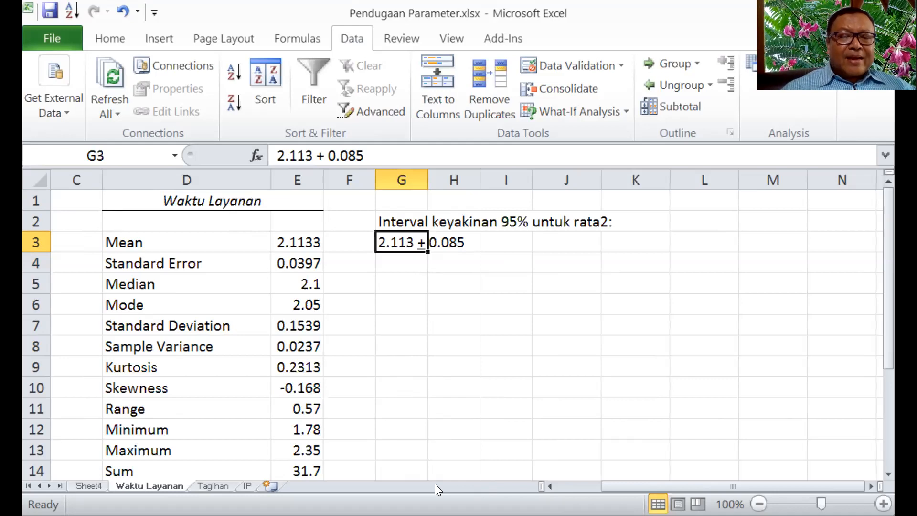
Switch to the slide presentation, review the worked t-distribution interval for the example, and go on to the Teladan 3 problem.
key(alt+Tab)
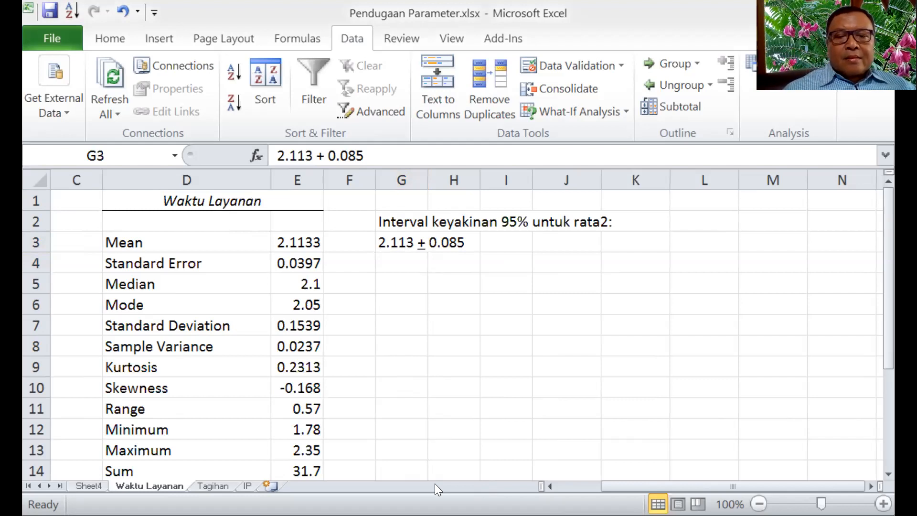
key(alt+Tab)
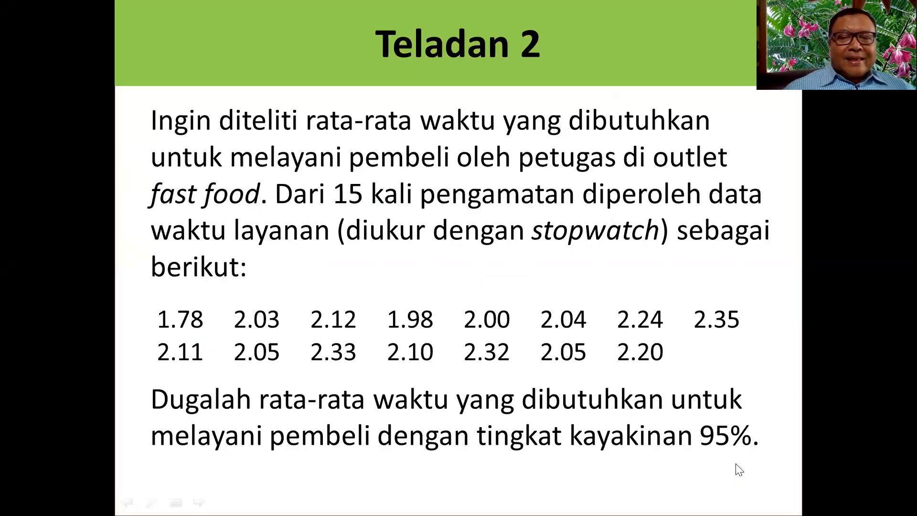
click(570, 418)
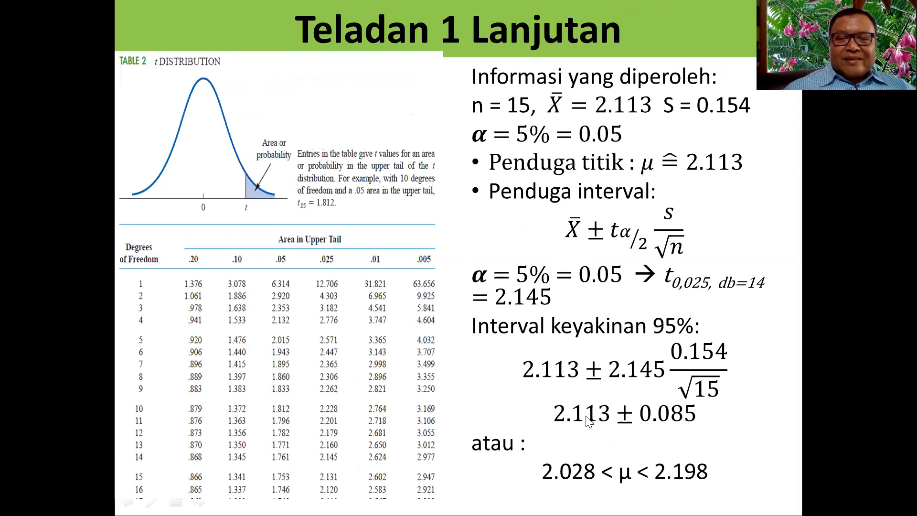
click(638, 420)
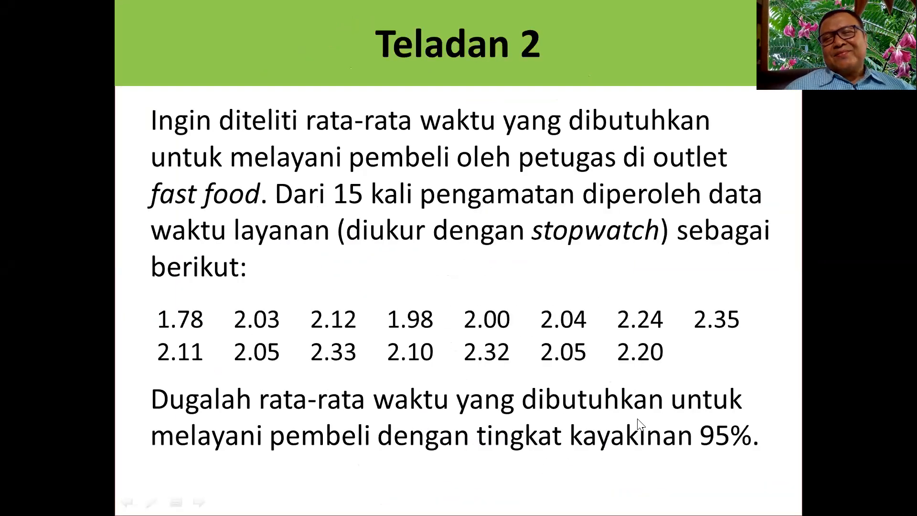
key(Right)
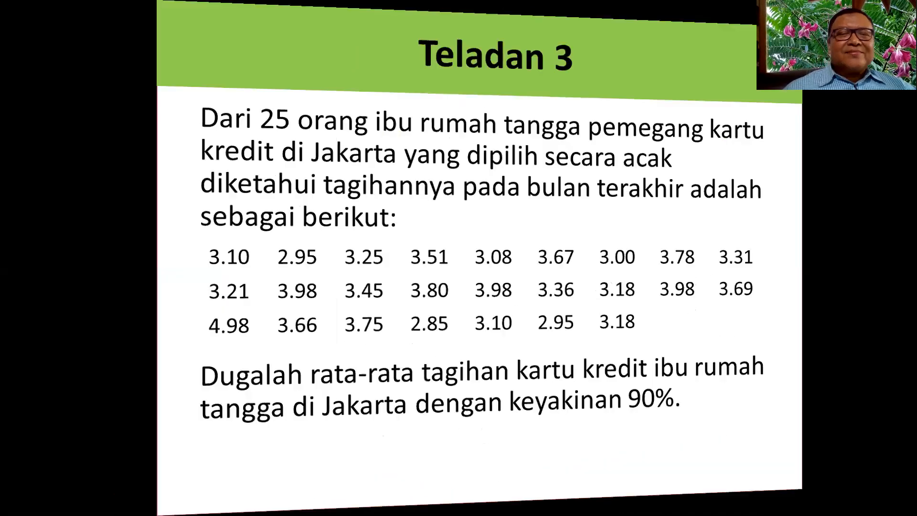
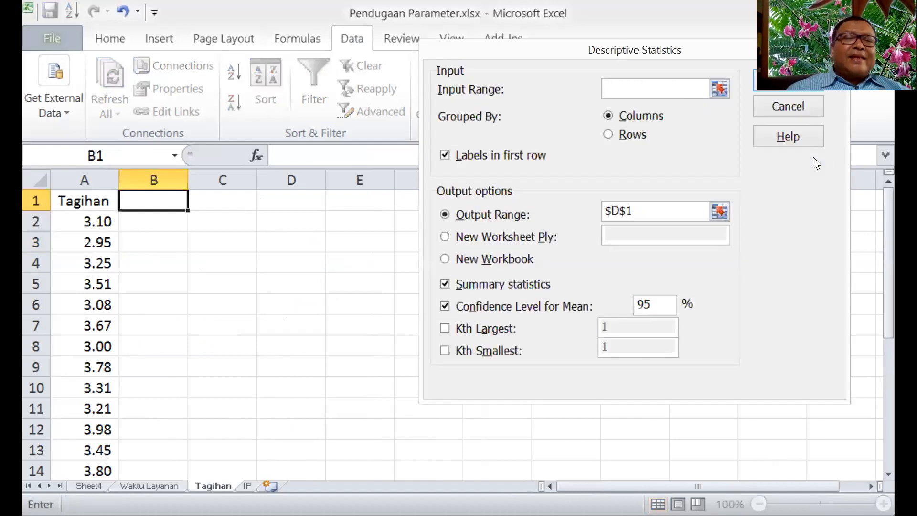
Set the Descriptive Statistics input range to the Tagihan data including its header, $A$1:$A$26.
click(95, 202)
key(shift+Down)
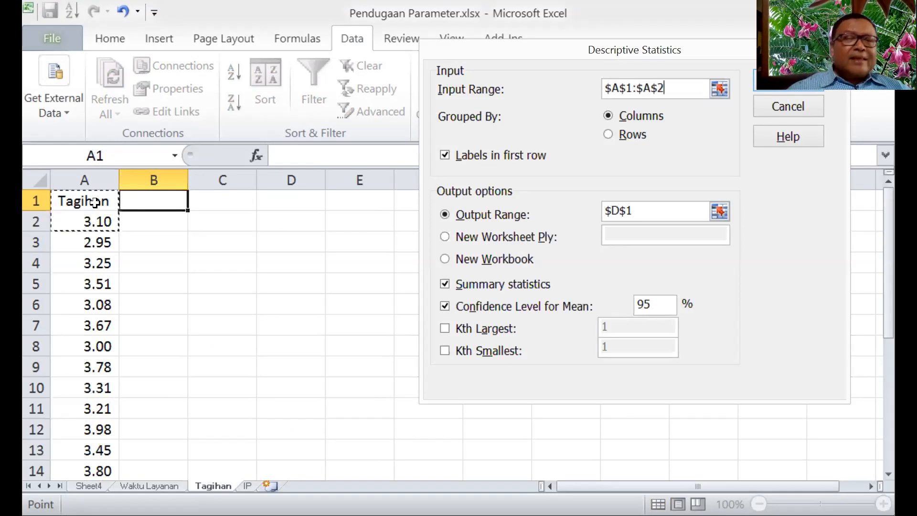
key(shift+Down)
key(shift+Down)
key(shift+Down)
key(shift+Down)
key(shift+Down)
key(shift+Down)
key(shift+Down)
key(shift+Down)
key(shift+Down)
key(shift+Down)
key(shift+Down)
key(shift+Down)
key(shift+Down)
key(shift+Down)
key(shift+Down)
key(shift+Down)
key(shift+Down)
key(shift+Down)
key(shift+Down)
key(shift+Down)
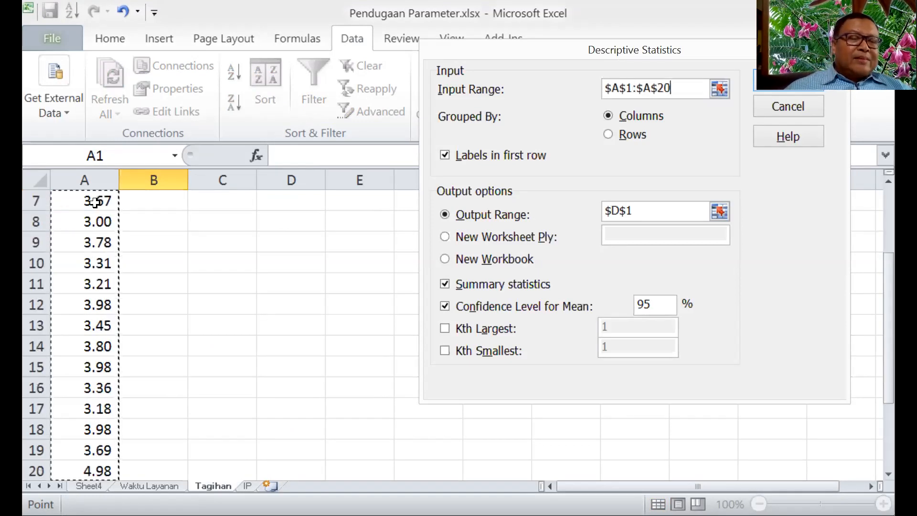
key(shift+Down)
key(shift+Down)
key(shift+Up)
key(shift+Up)
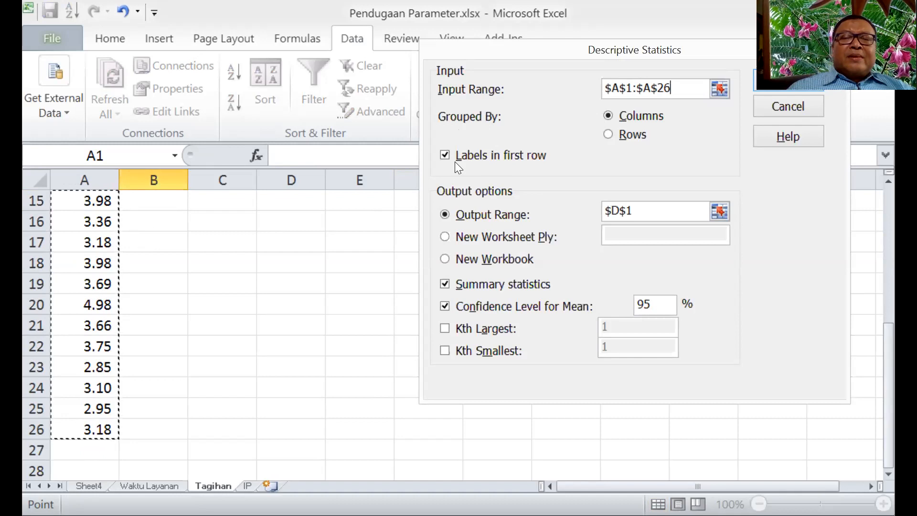
Set the output range of the descriptive statistics to $C$1.
click(620, 208)
key(BackSpace)
text(C)
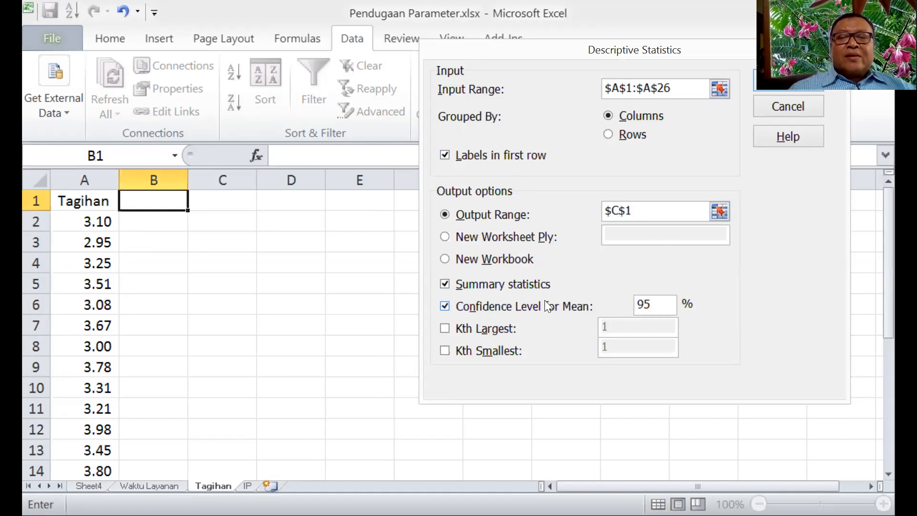
Set the confidence level for the mean to 90% and run the descriptive statistics analysis.
click(659, 299)
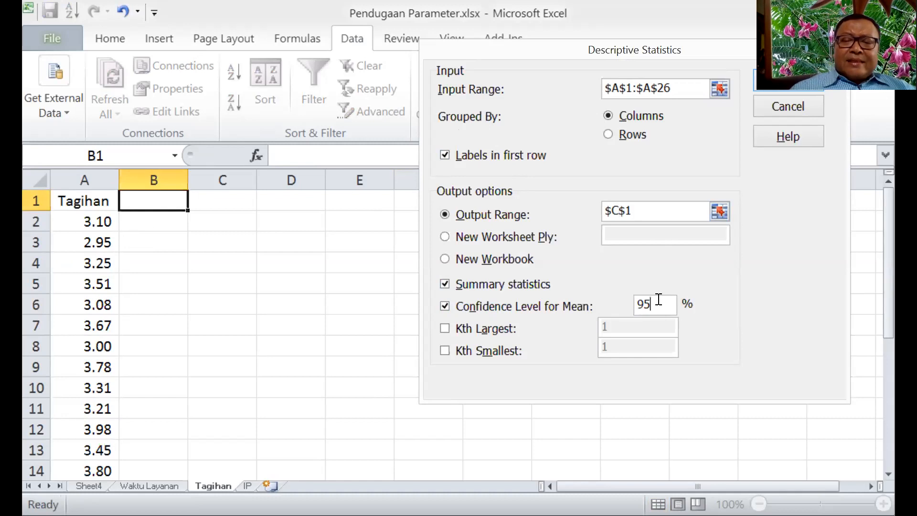
key(BackSpace)
text(0)
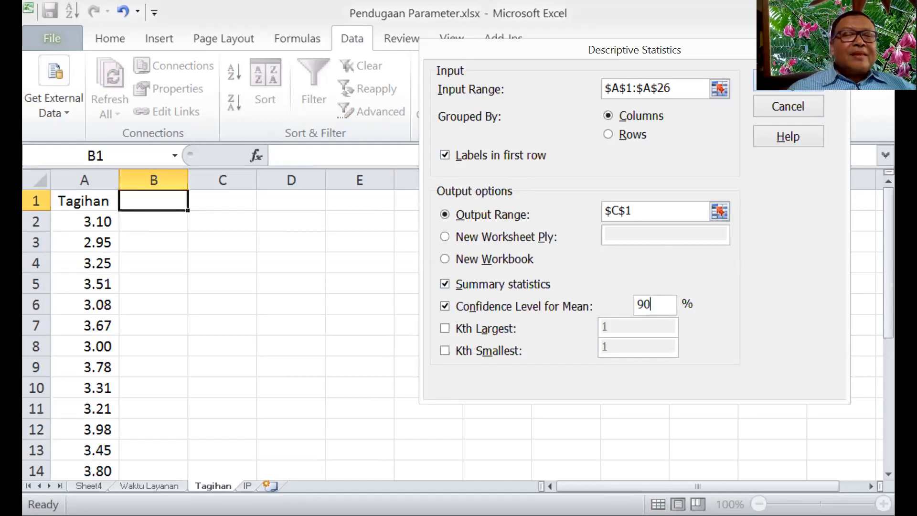
key(Return)
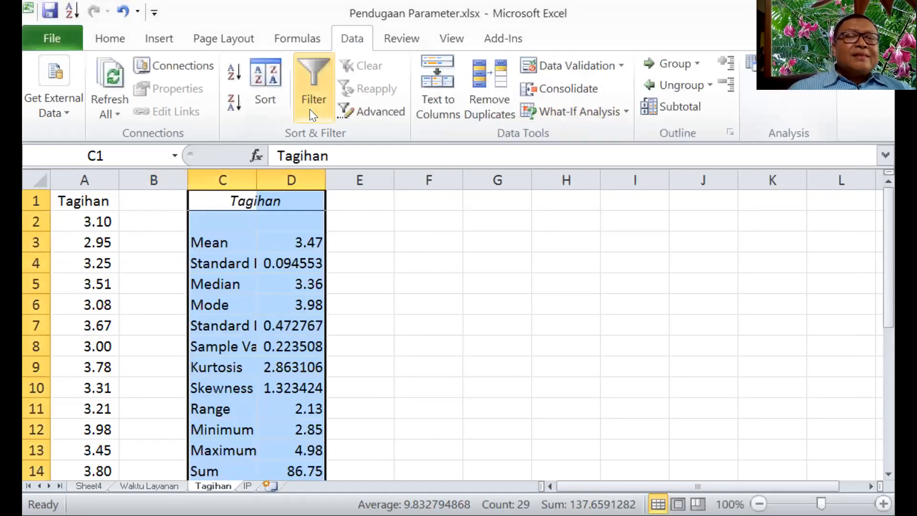
Fit the width of column C to the statistic names and check the mean and the 90% confidence level value.
double_click(257, 173)
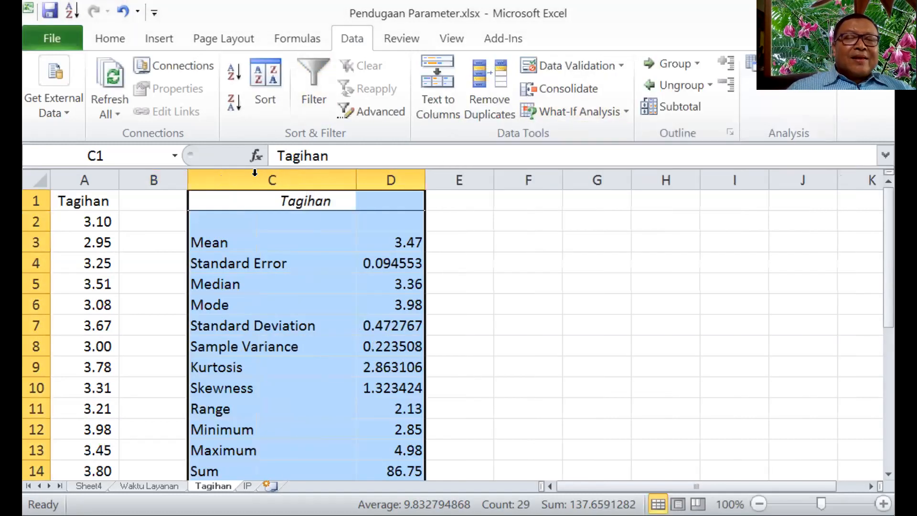
click(406, 246)
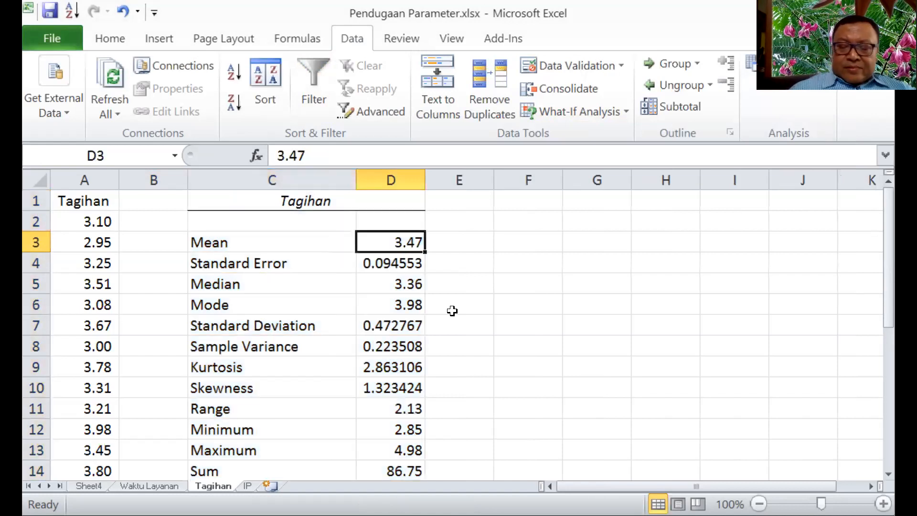
key(Page_Down)
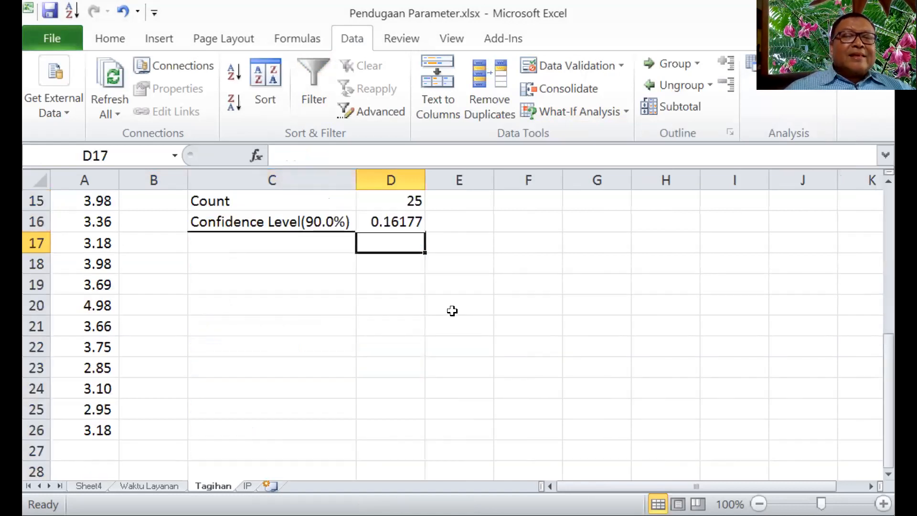
click(402, 222)
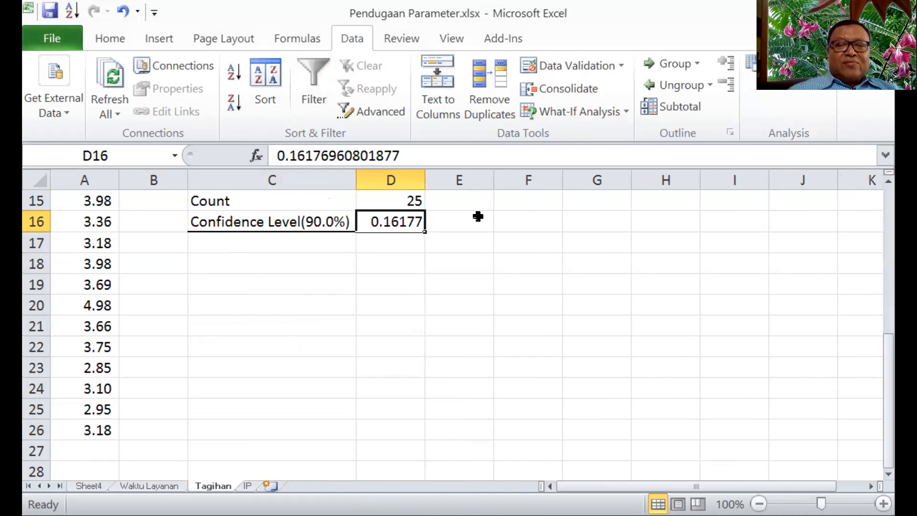
Enter the interval "3.47 + 0.162" in cell F2 beside the Tagihan statistics, with the plus sign underlined.
key(ctrl+Home)
key(Right)
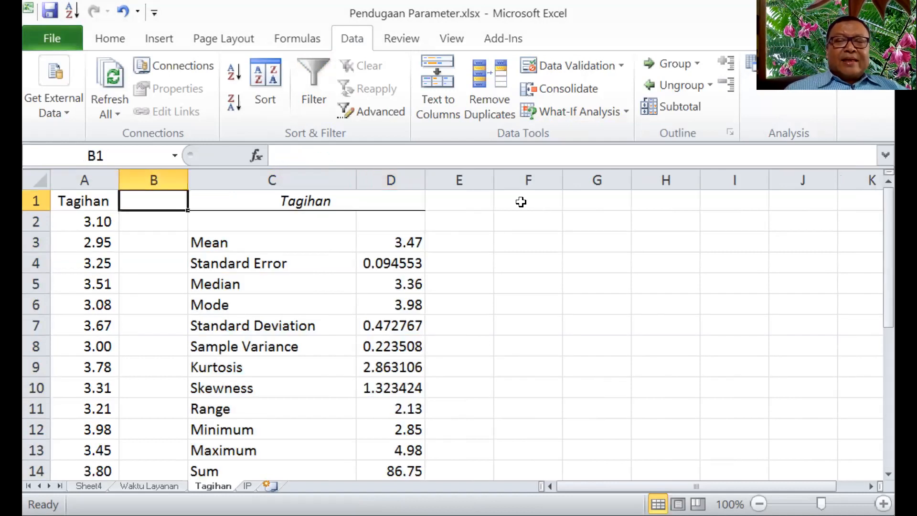
drag(521, 202, 526, 217)
click(526, 217)
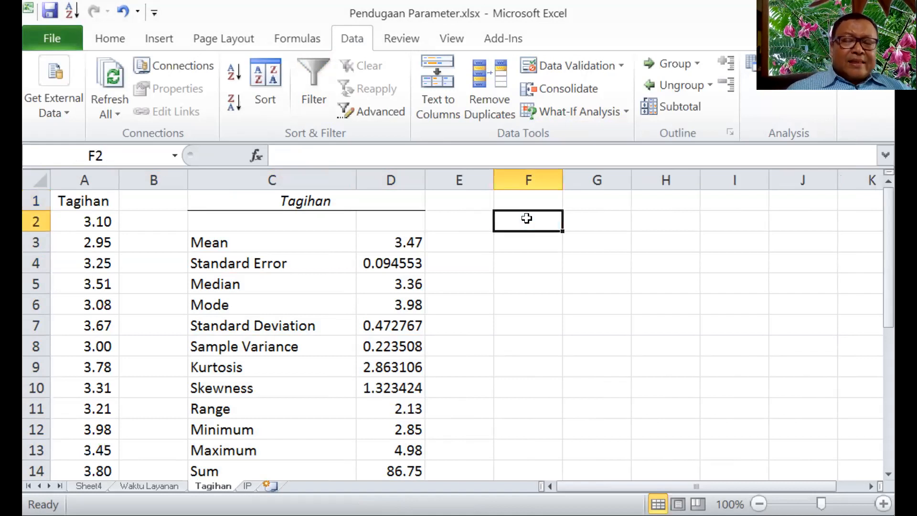
text(3)
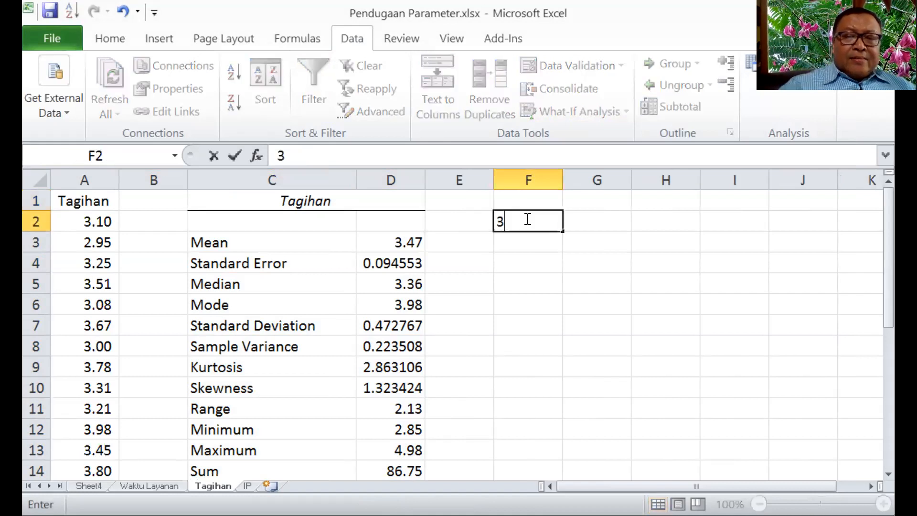
text(.47)
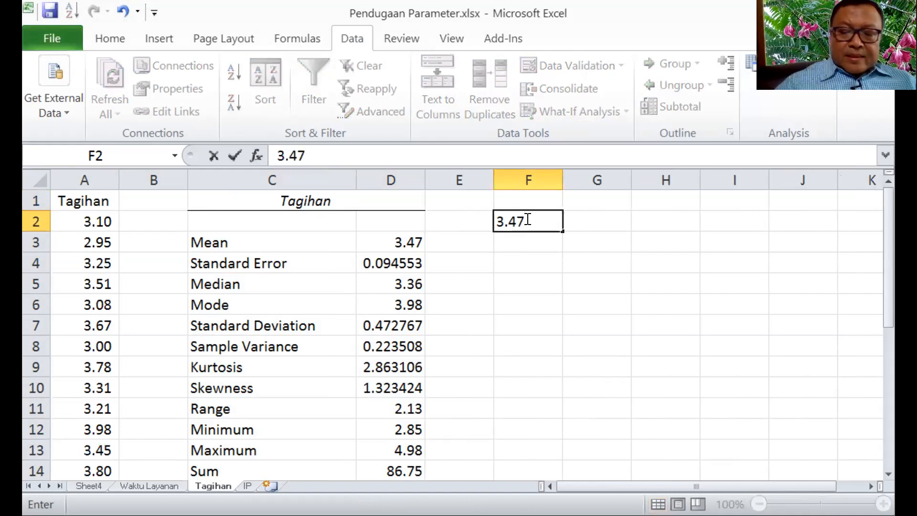
text( +)
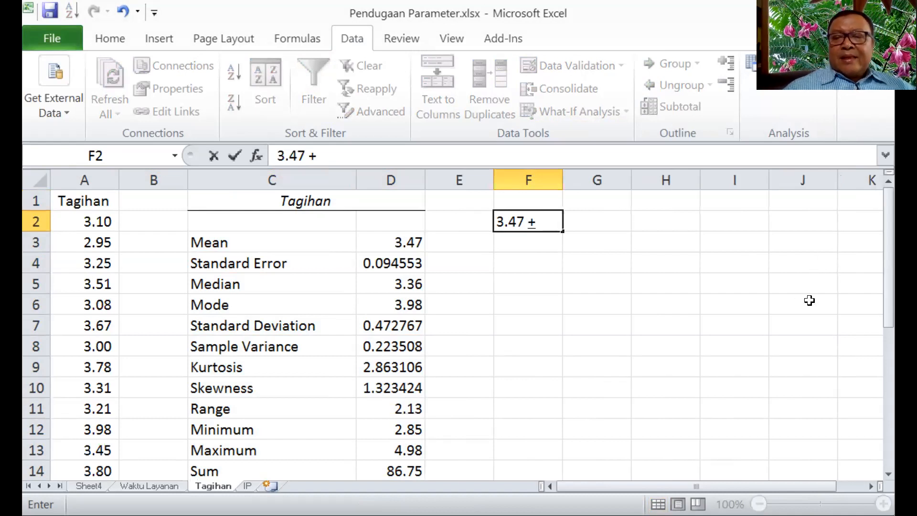
drag(886, 313, 893, 330)
text(0.)
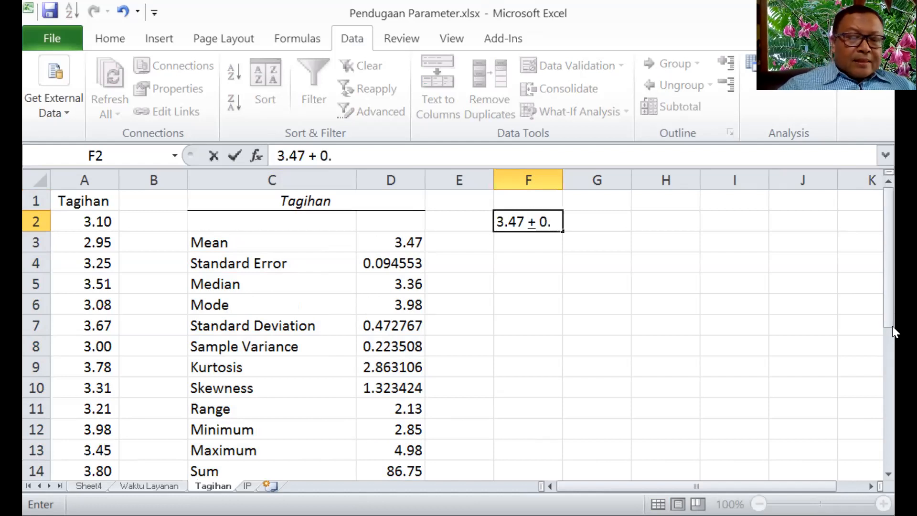
text(162)
key(Return)
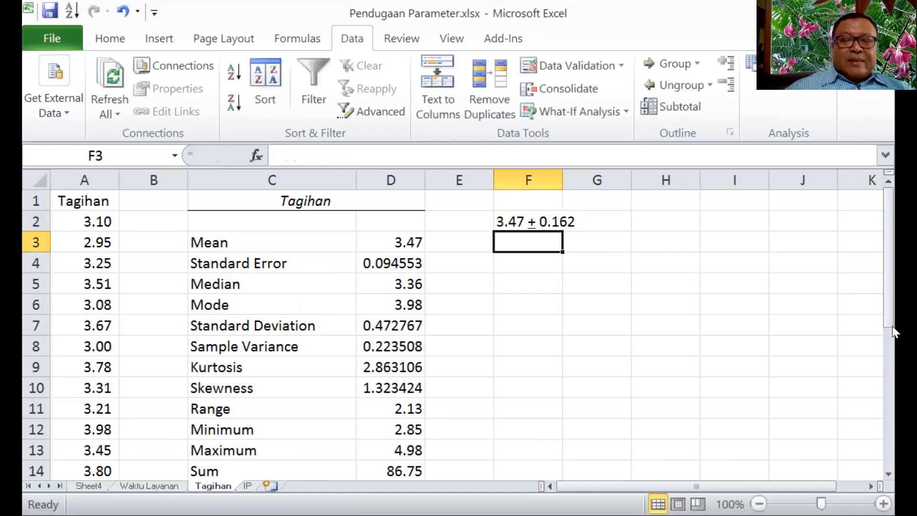
Label cell F3 "Batas bawah" and cell G3 "Batas atas" below the Tagihan interval.
text(Batas )
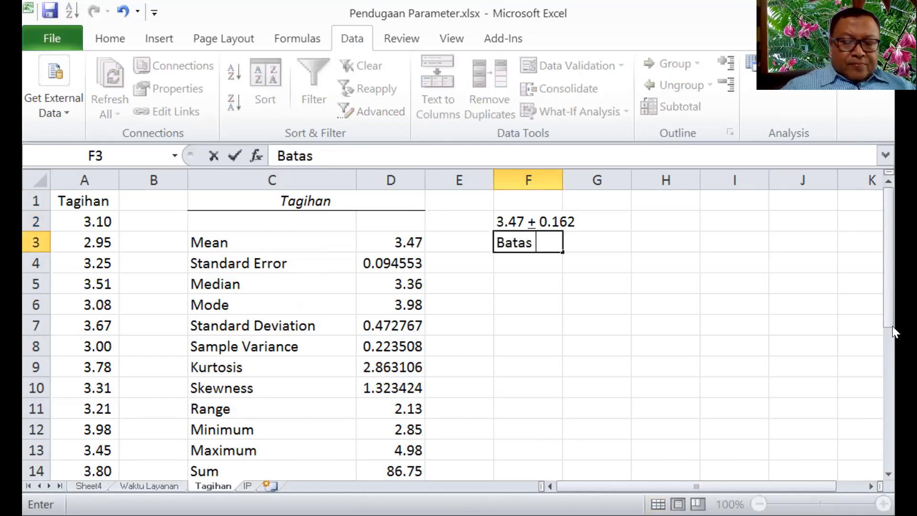
text(bawah)
key(Tab)
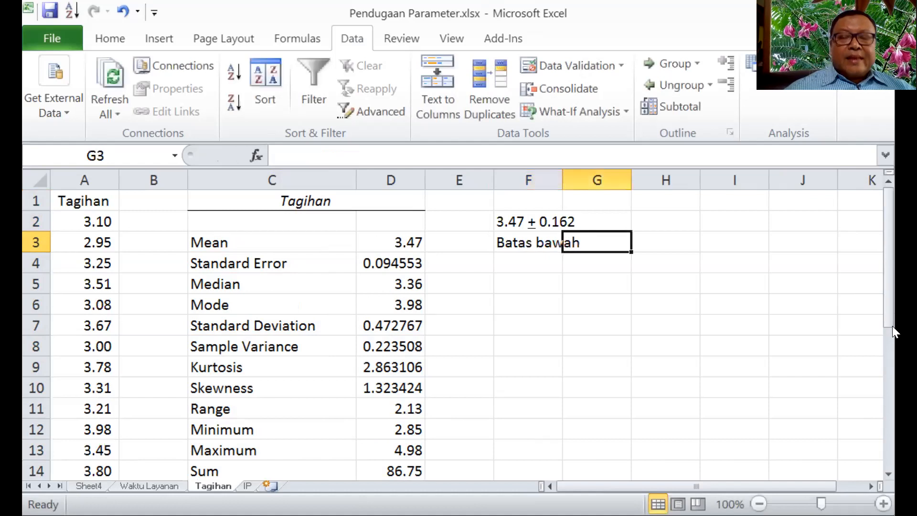
text(Batas atas)
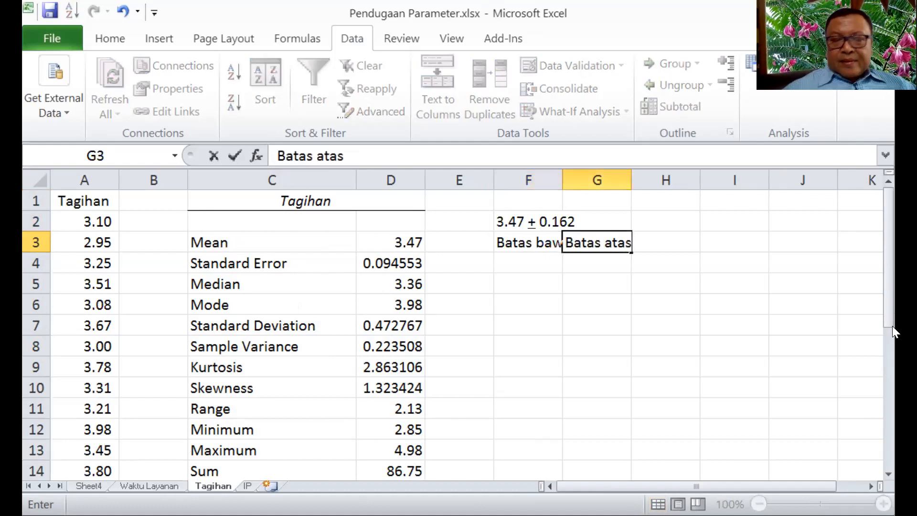
key(Return)
Calculate the lower limit in cell F4 under Batas bawah with the formula =3.47-0.162.
key(Left)
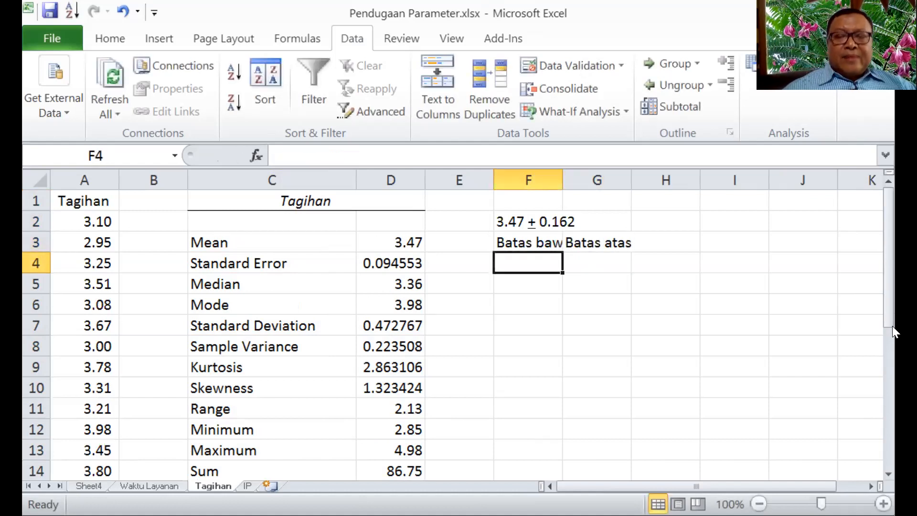
text(=)
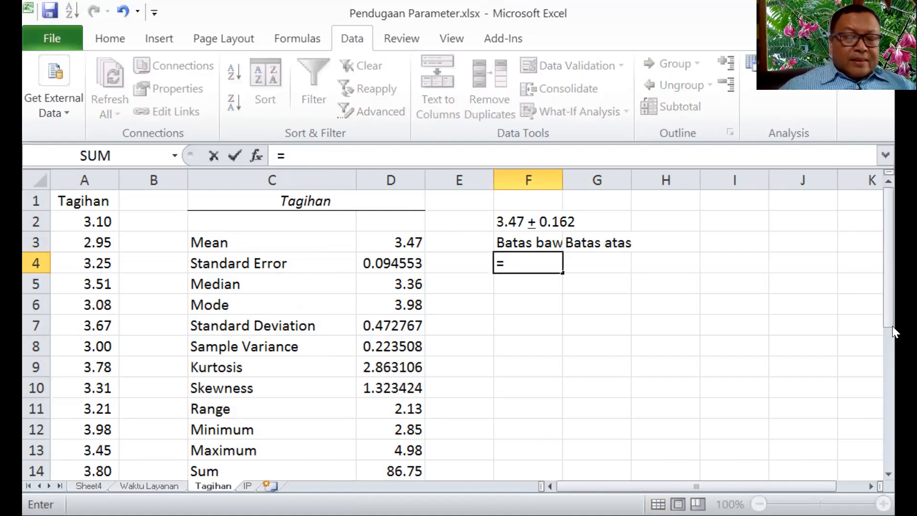
text(3.4)
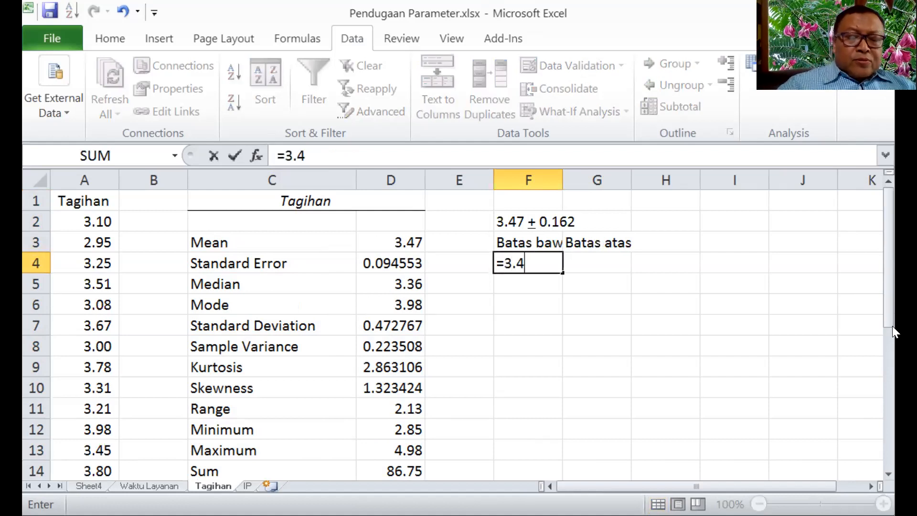
text(7-)
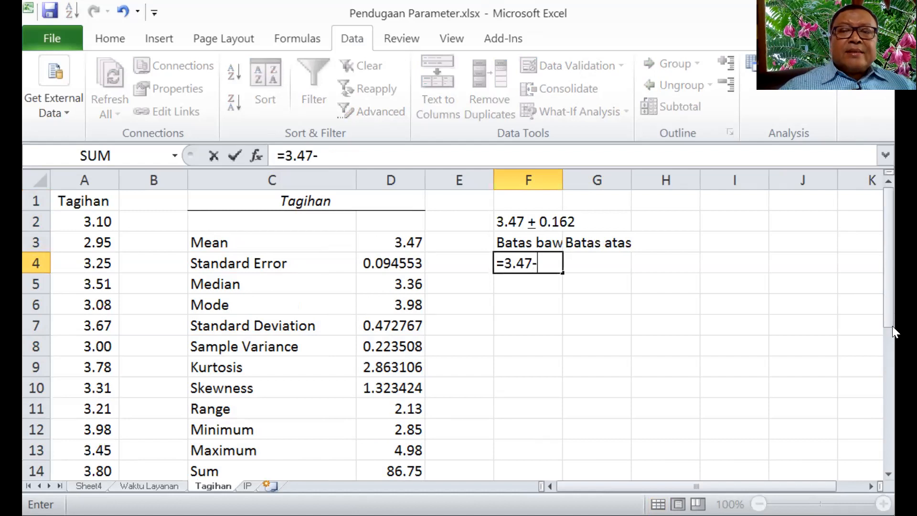
text(0)
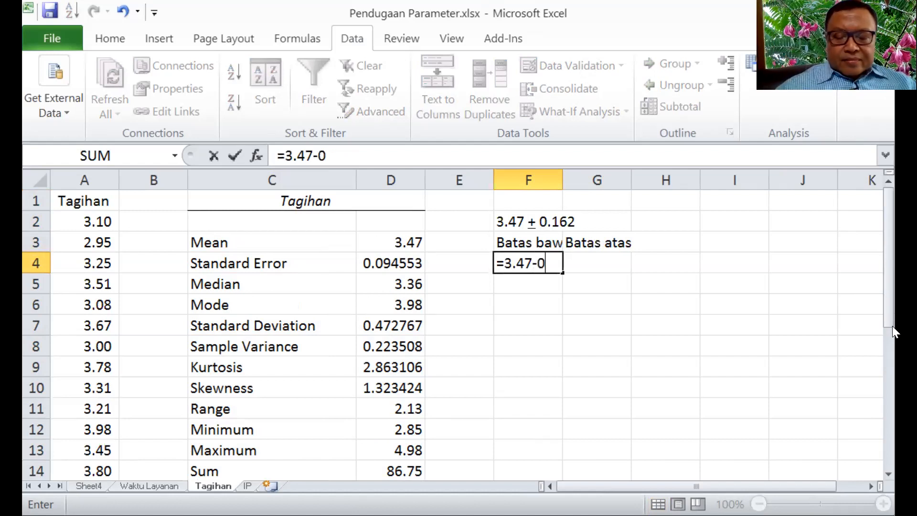
text(.162)
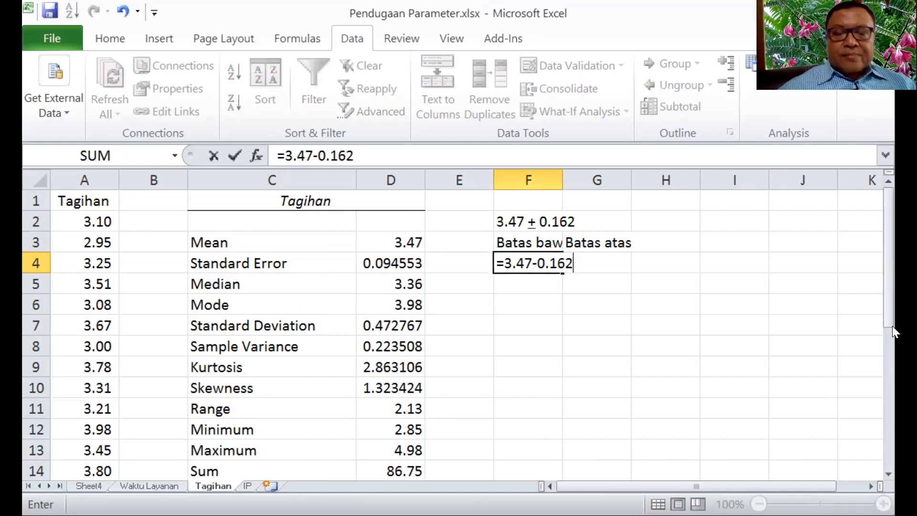
key(Return)
Calculate the upper limit in cell G4 under Batas atas with the formula =3.47+0.162.
key(Right)
key(Up)
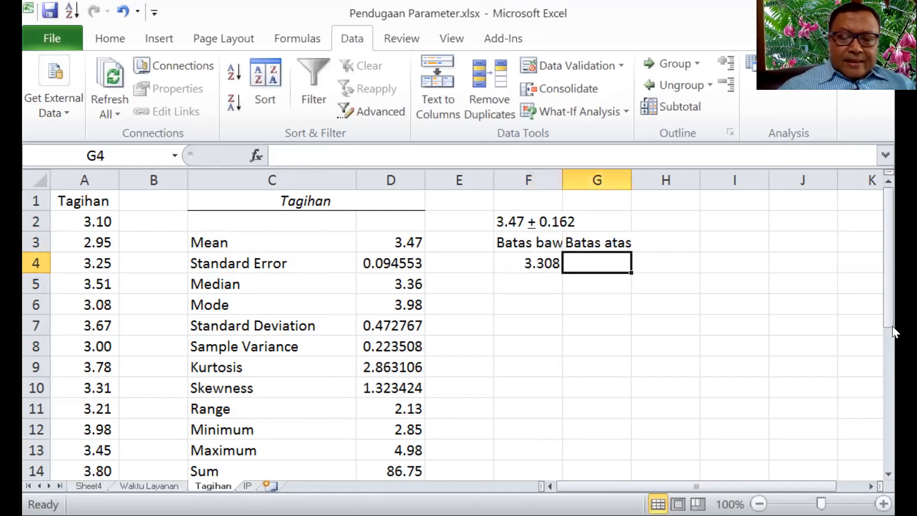
text(=3.)
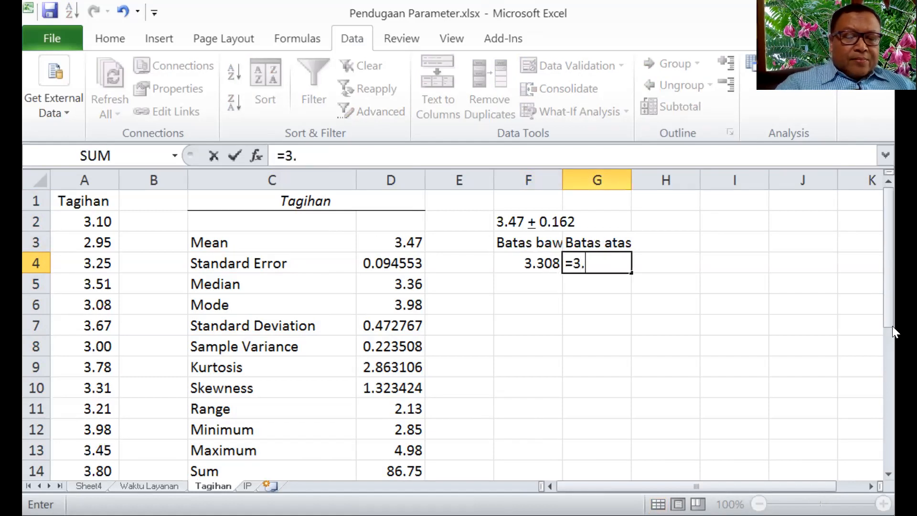
text(47)
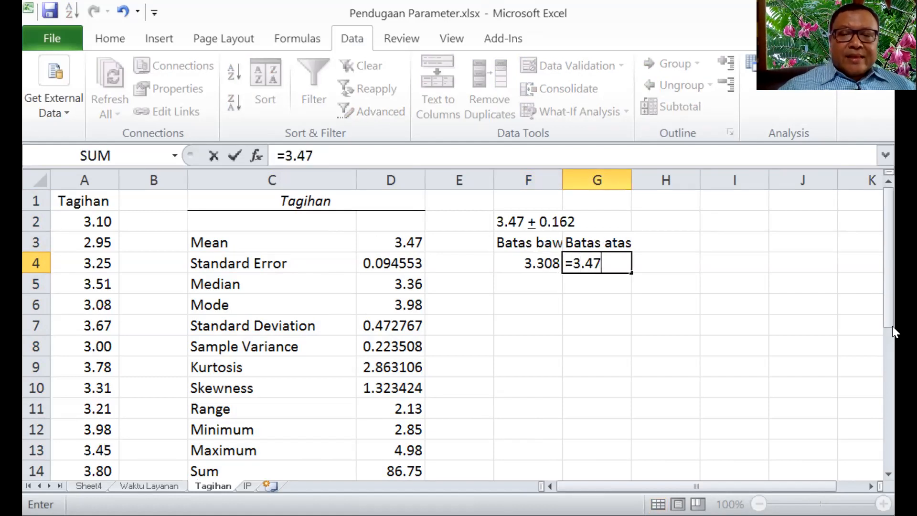
text(+)
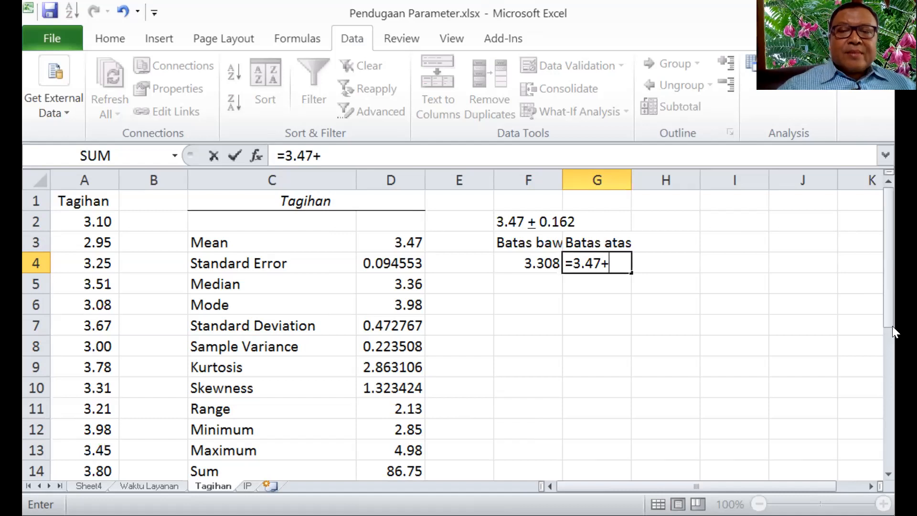
text(0.162)
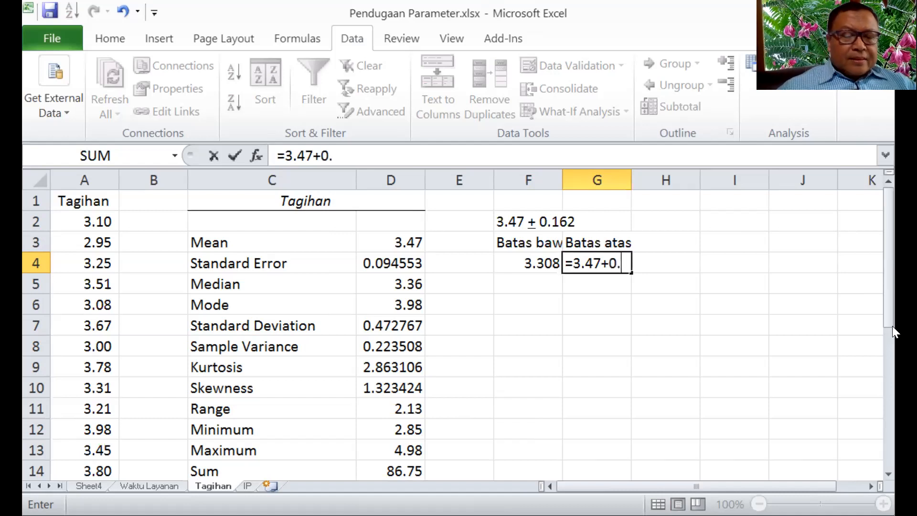
key(Return)
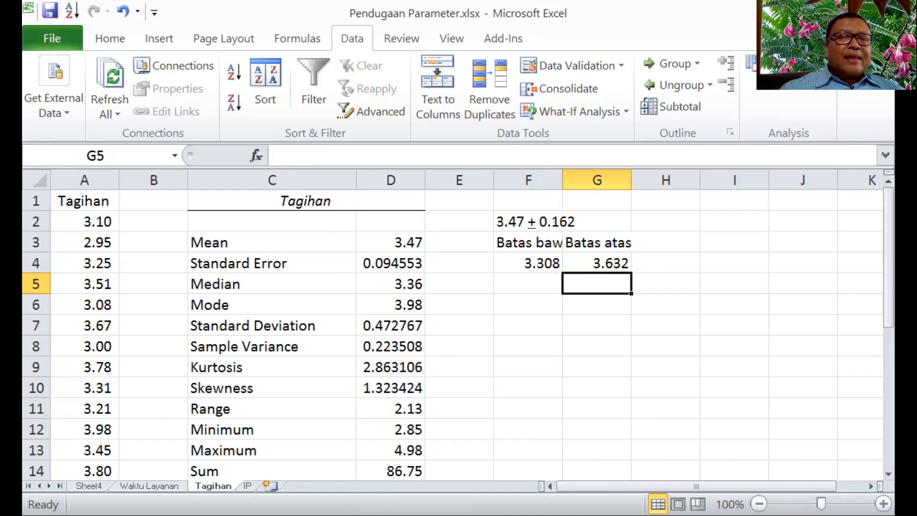
Switch to the slide show and read the next example problem about the students' Indeks Prestasi (IP).
key(alt+Tab)
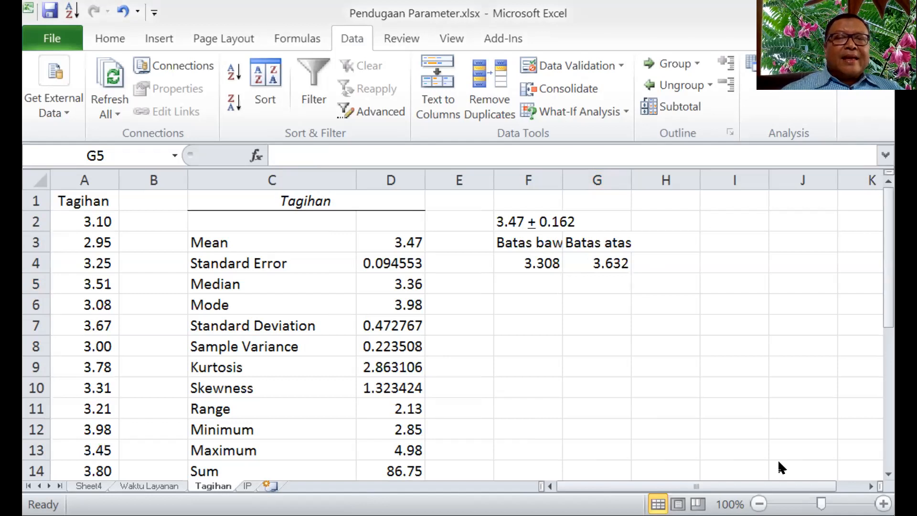
key(alt+Tab)
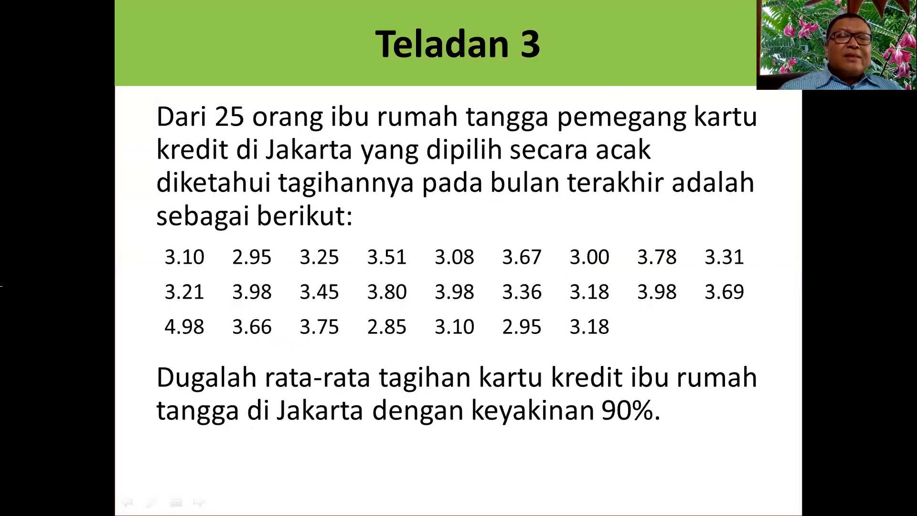
click(640, 261)
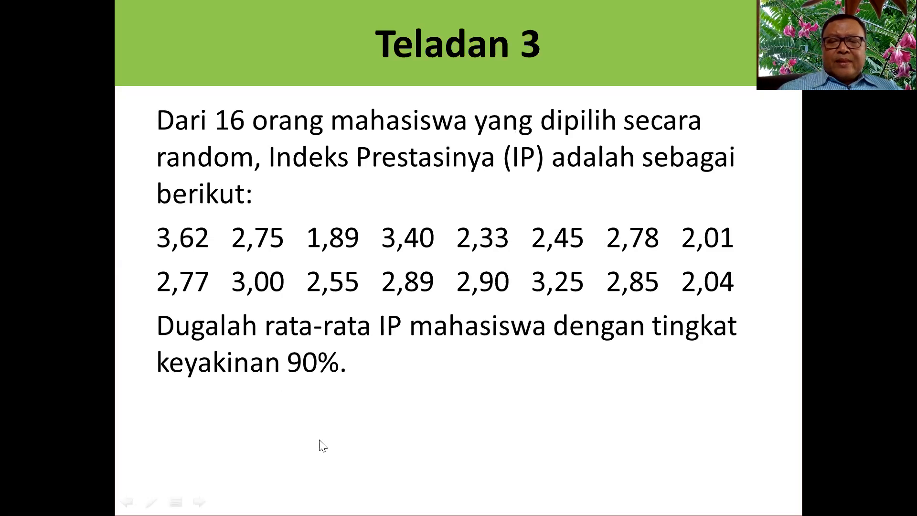
Switch back to the Excel workbook and start the Descriptive Statistics analysis tool on the IP sheet.
key(alt+Tab)
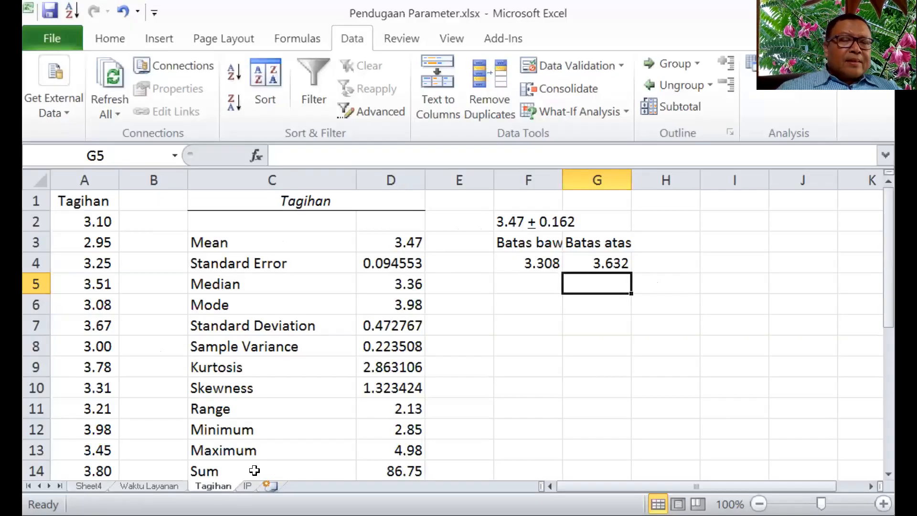
click(247, 486)
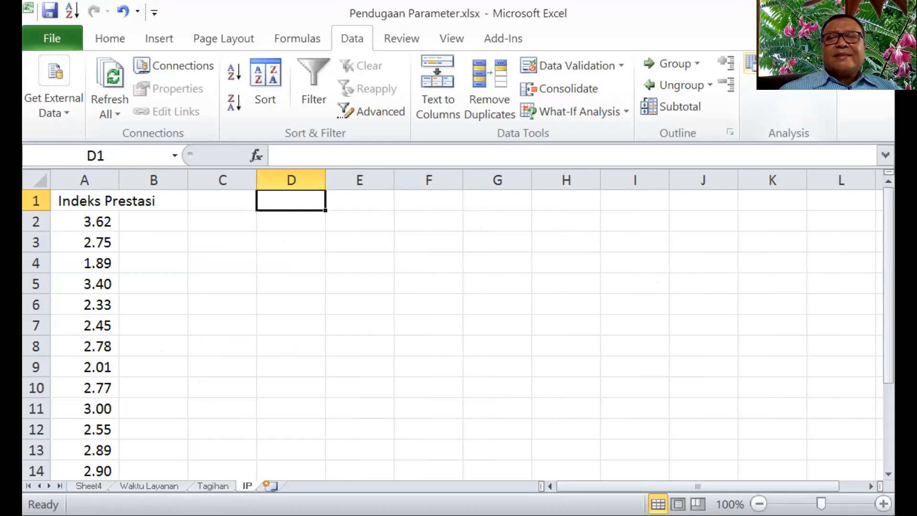
click(784, 64)
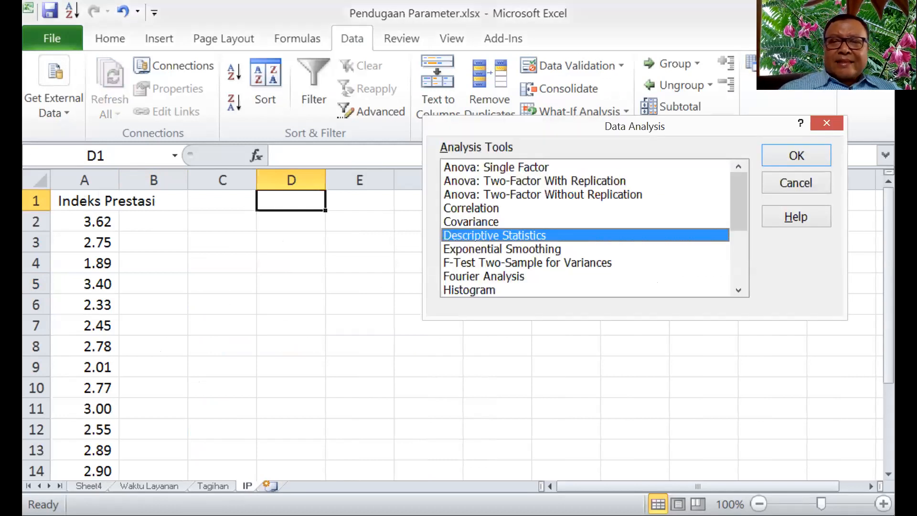
click(797, 156)
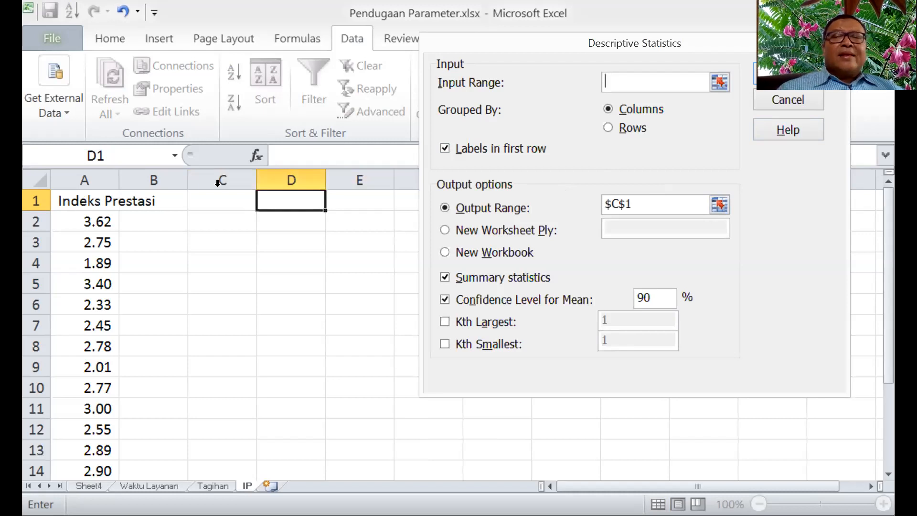
Run the descriptive statistics on input range $A$1:$A$17 and fit the width of column C to the statistic names.
click(82, 202)
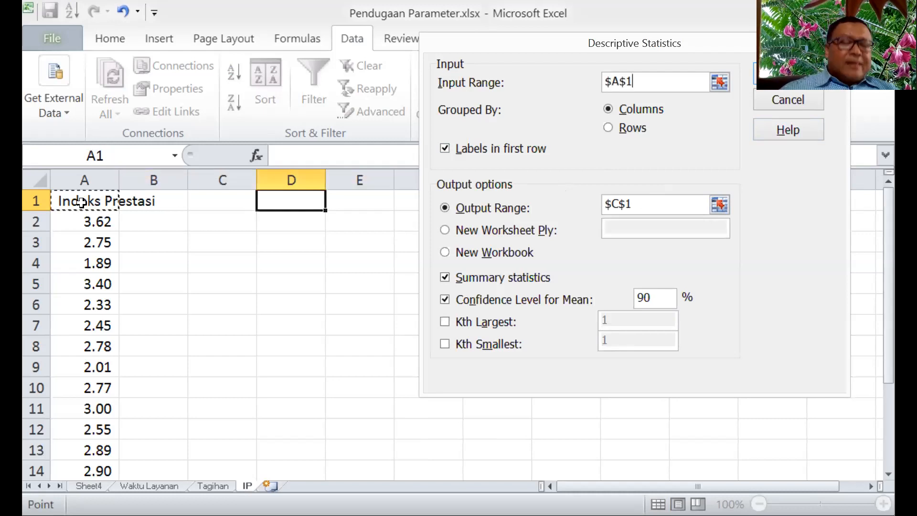
mouse_move(81, 201)
mouse_down()
mouse_move(82, 471)
mouse_move(79, 199)
mouse_up()
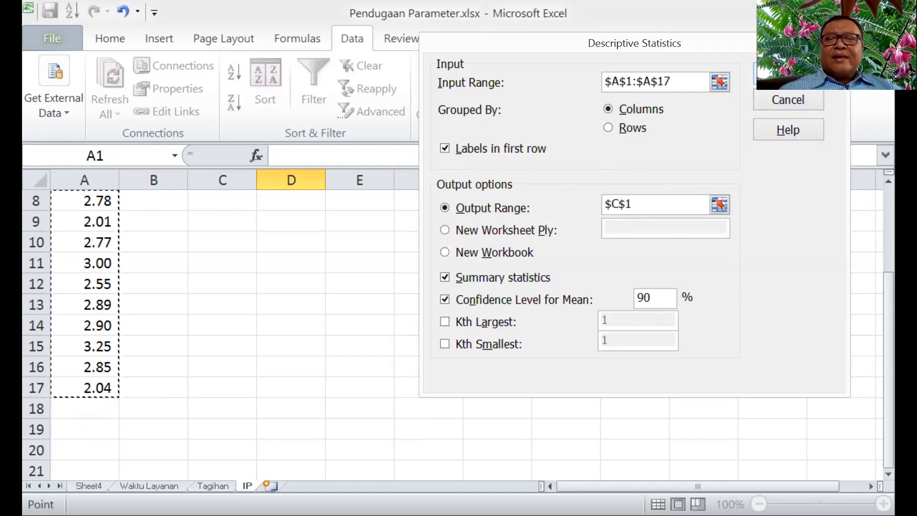
click(789, 70)
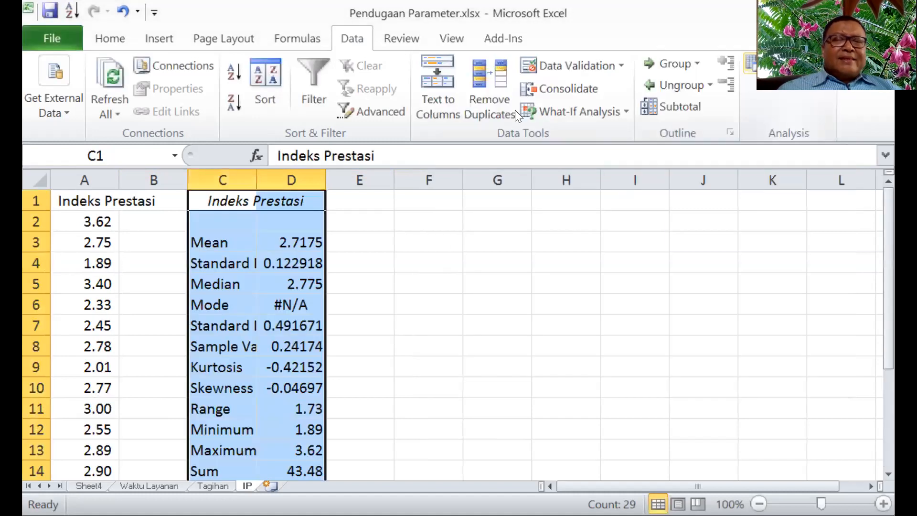
double_click(257, 180)
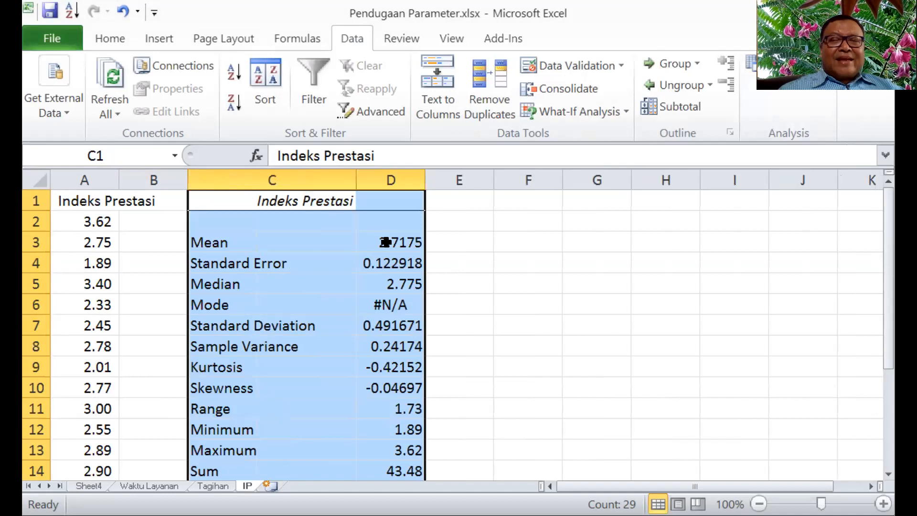
Enter the 90% interval "2.718 + 0.215" in cell F2 beside the Indeks Prestasi statistics, with the plus sign underlined.
click(527, 223)
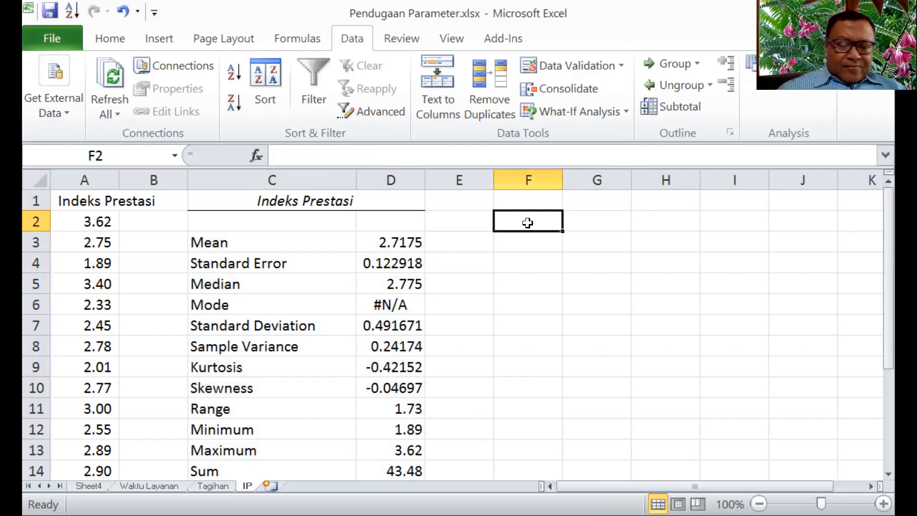
text(2.)
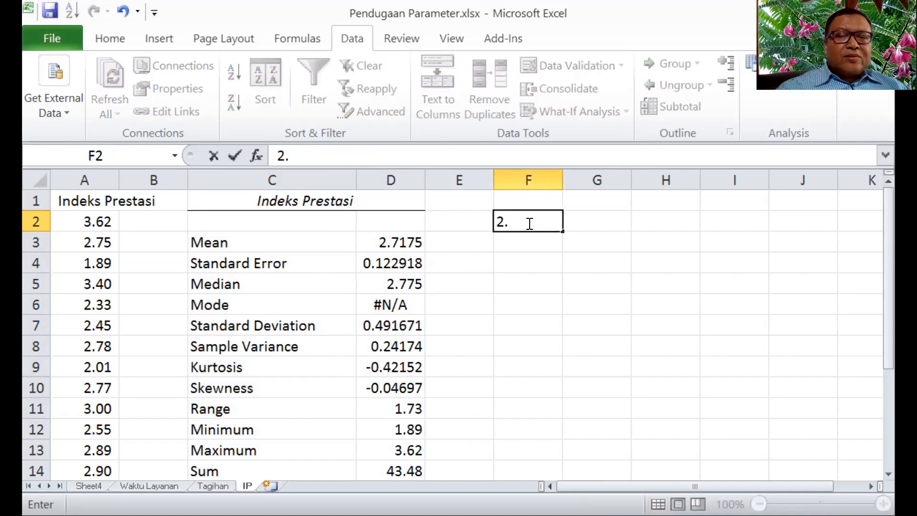
text(718)
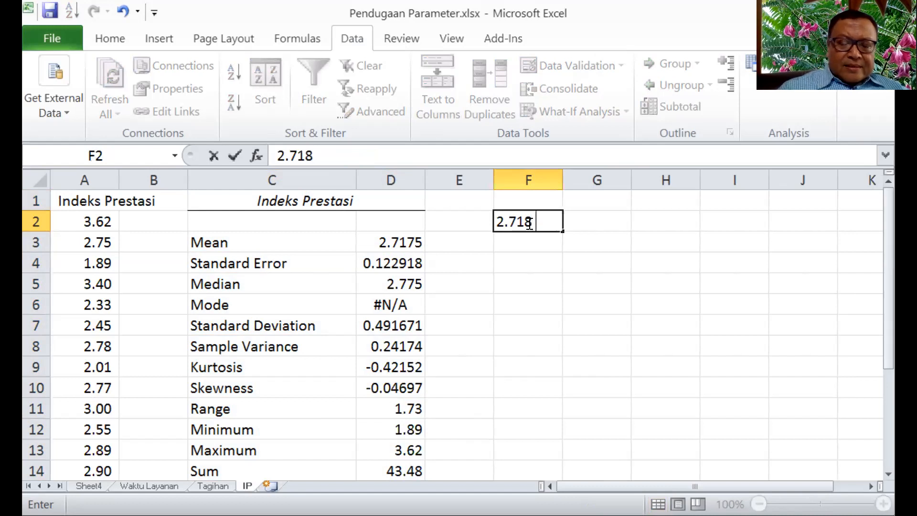
text( +)
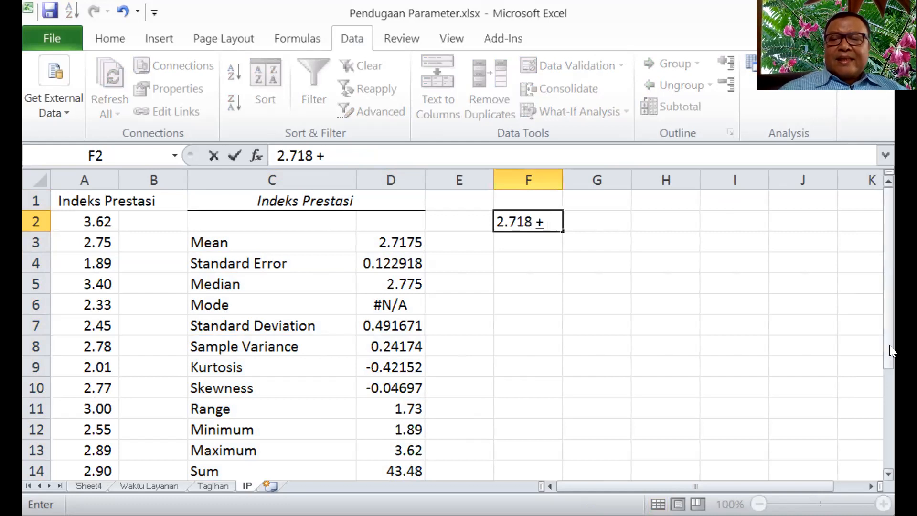
drag(890, 345, 883, 380)
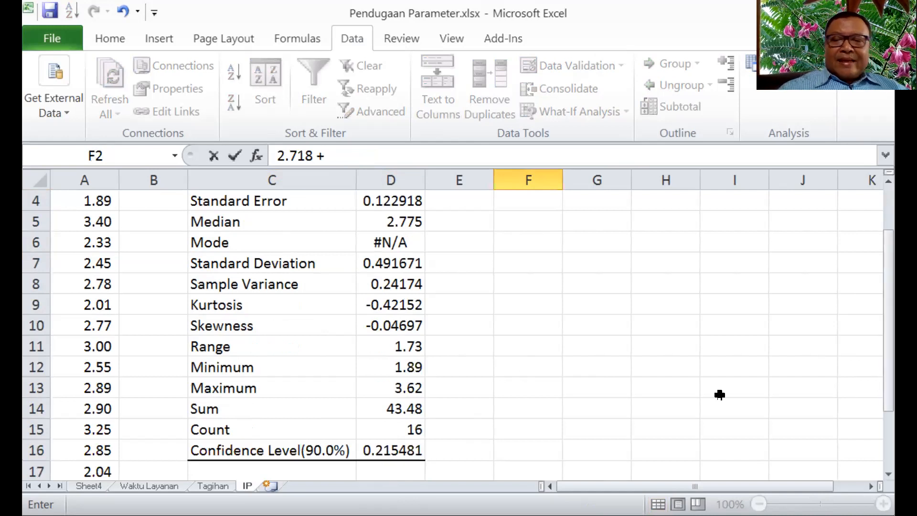
drag(890, 385, 883, 315)
text(0.215)
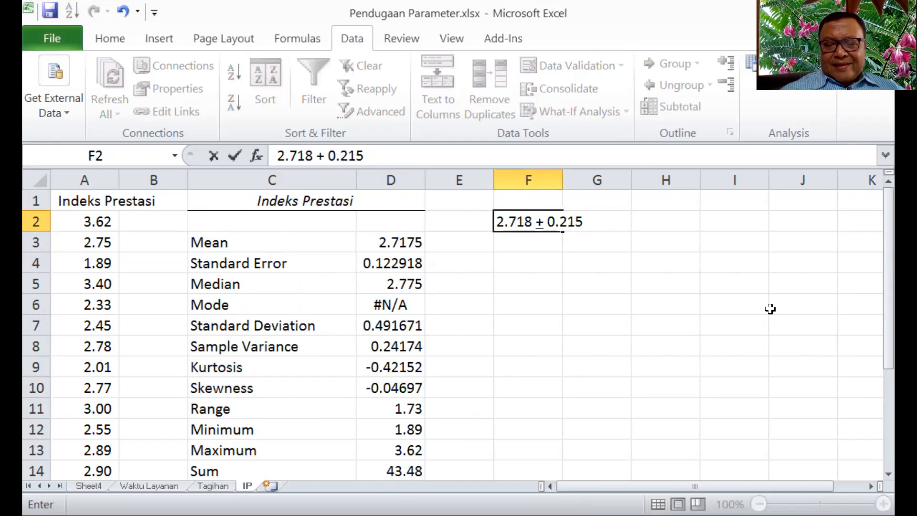
key(Return)
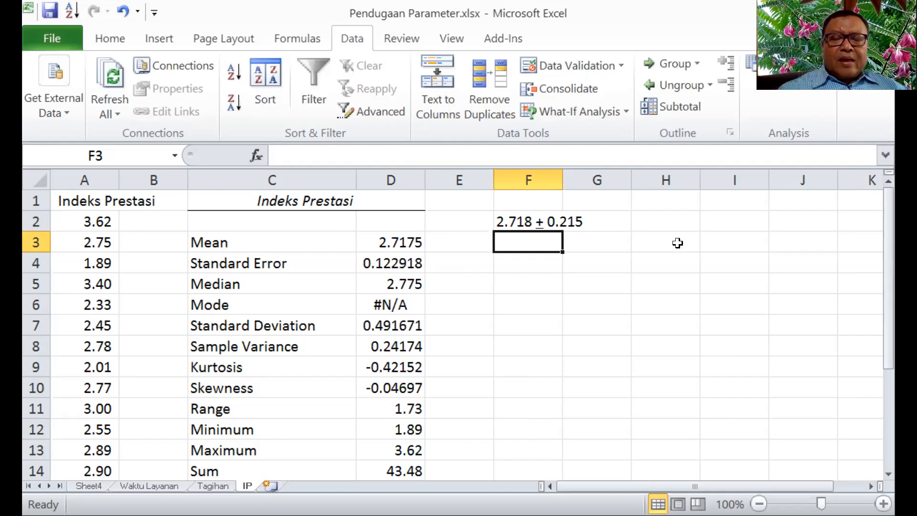
Calculate the lower limit of the 90% interval in cell F3 with the formula =2.718-0.215.
text(=)
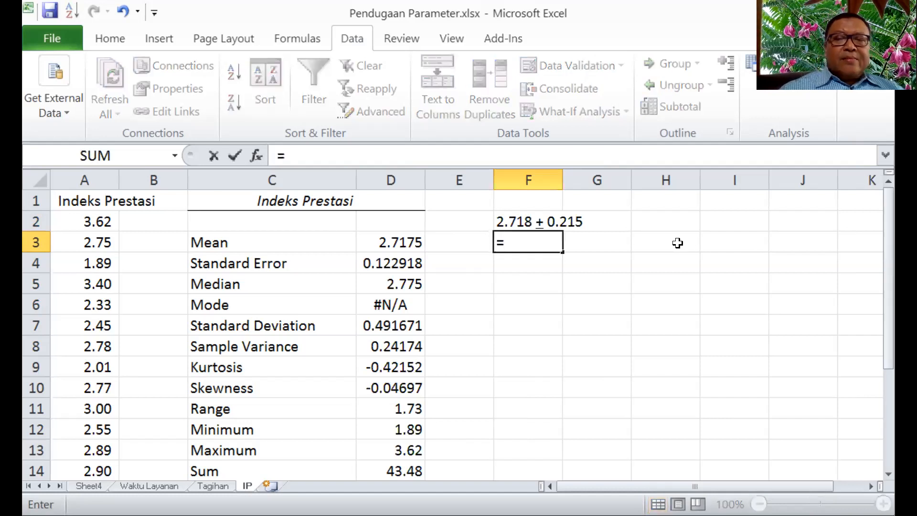
text(2.)
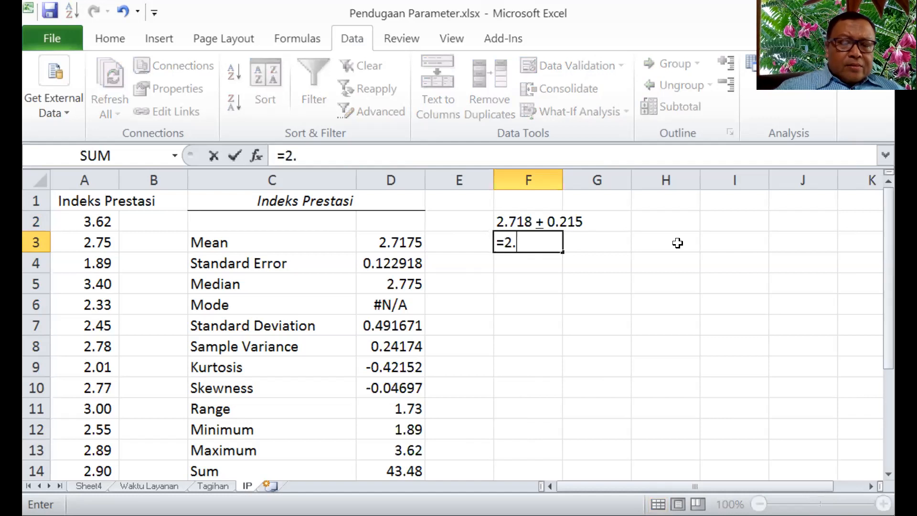
text(71)
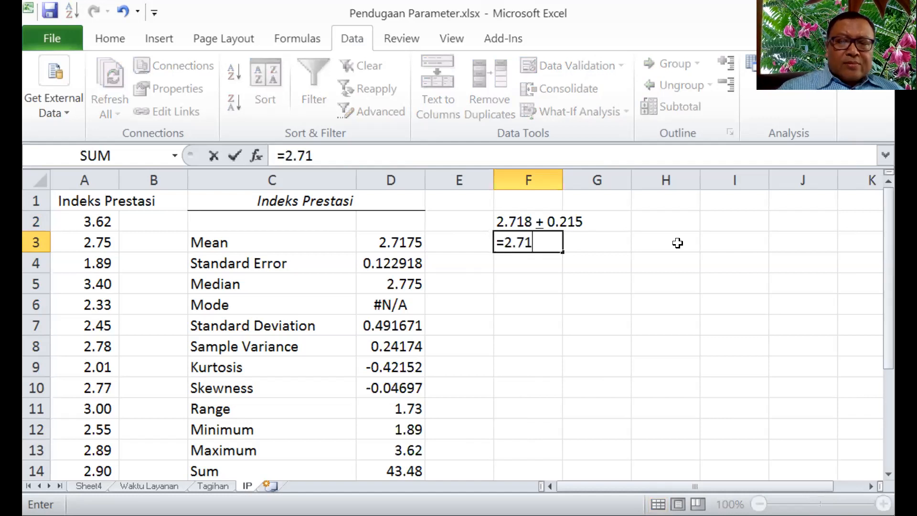
text(8-0.)
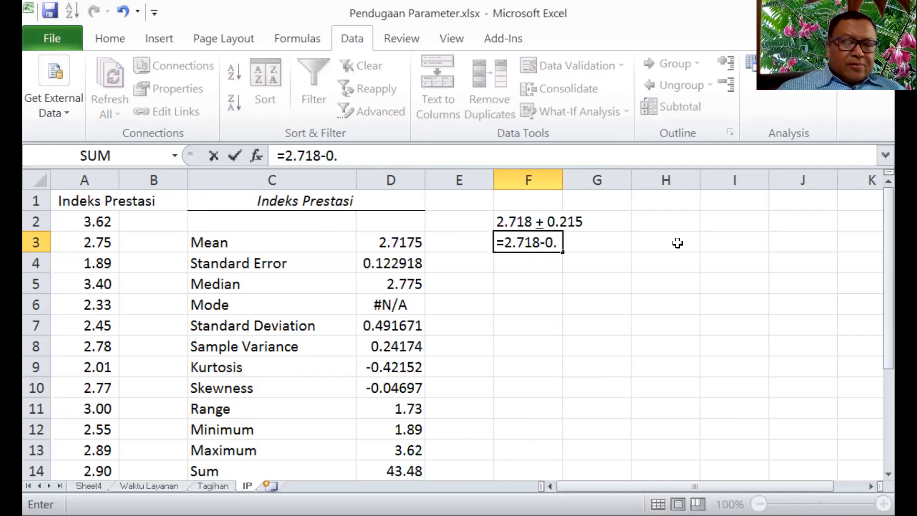
text(215)
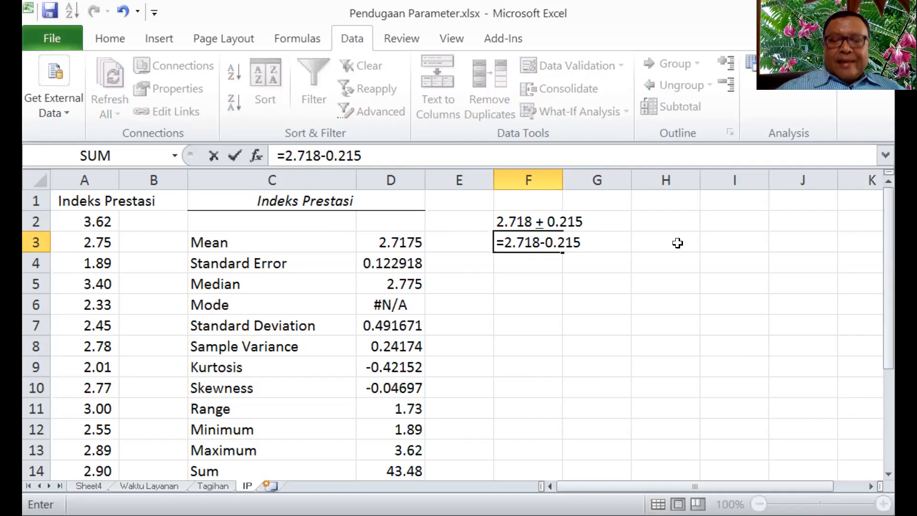
key(Return)
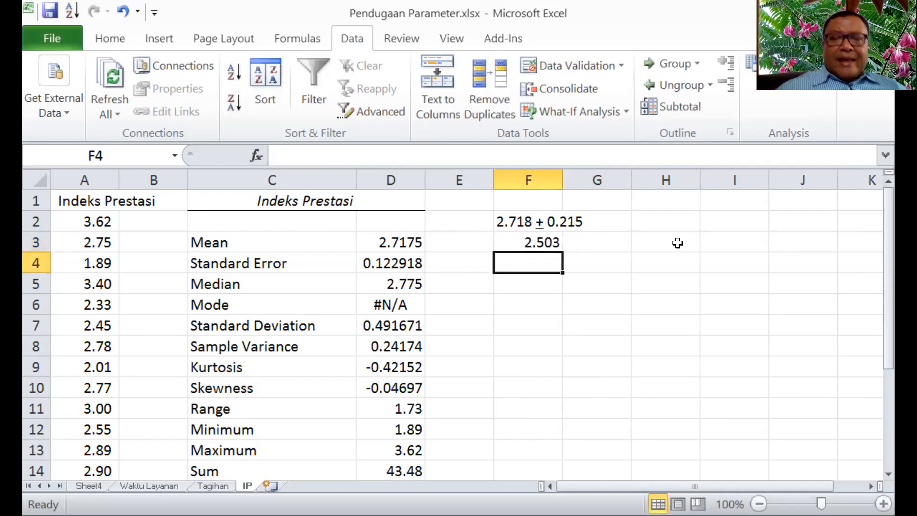
Calculate the upper limit of the 90% interval in cell G3 with the formula =2.718+0.215.
click(616, 243)
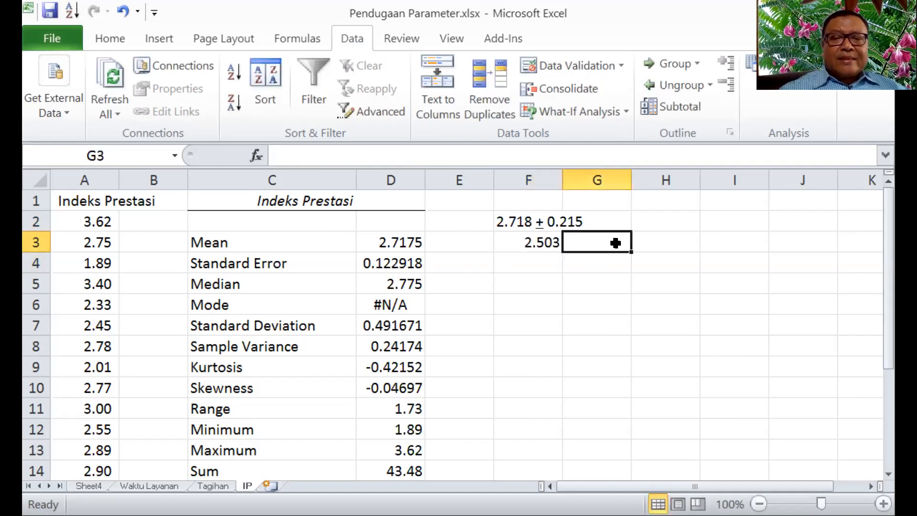
text(=)
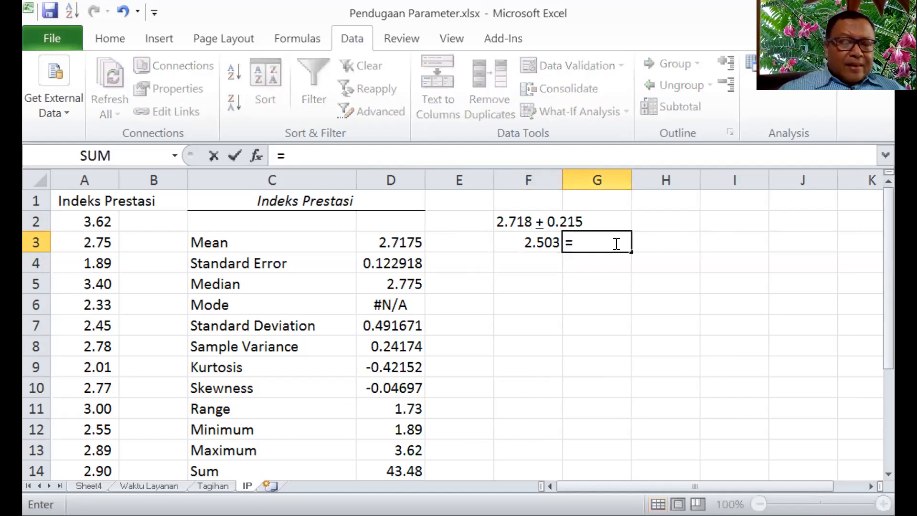
text(2.)
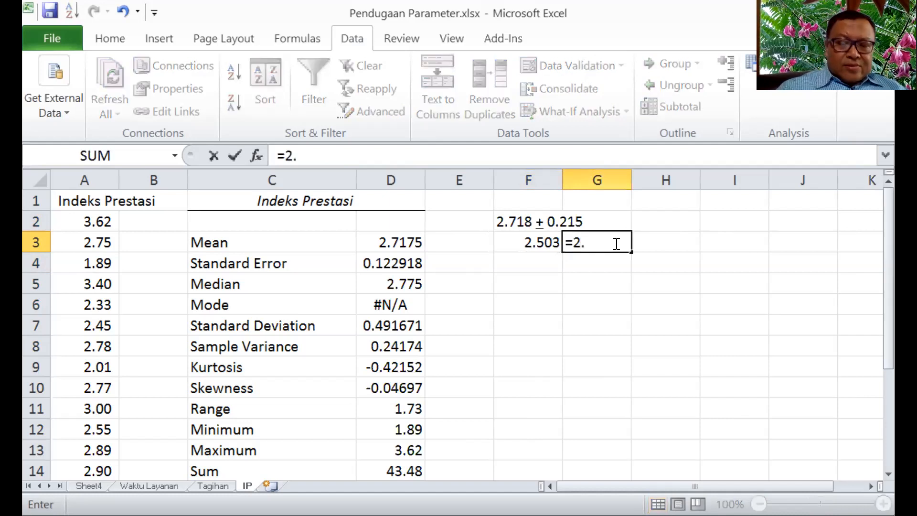
text(718+0.215)
key(Return)
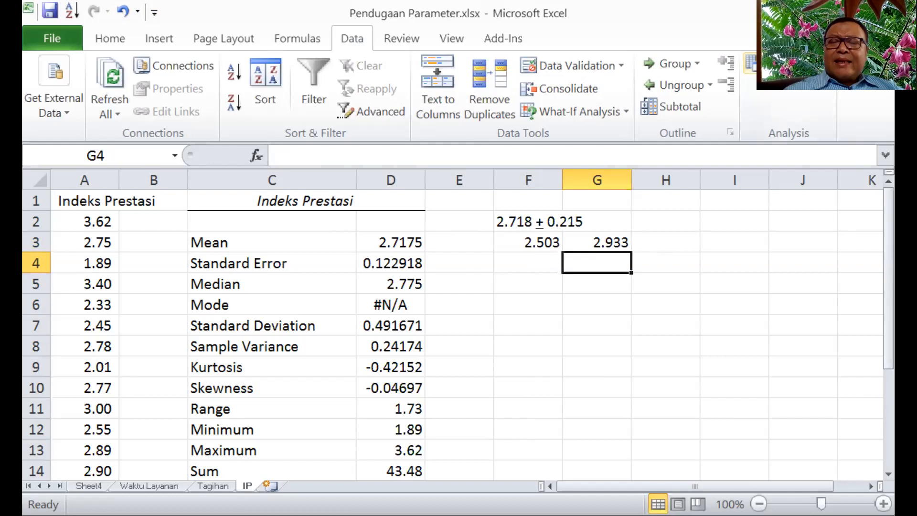
Start another Descriptive Statistics analysis of the Indeks Prestasi data and set the confidence level for the mean to 95%.
click(788, 64)
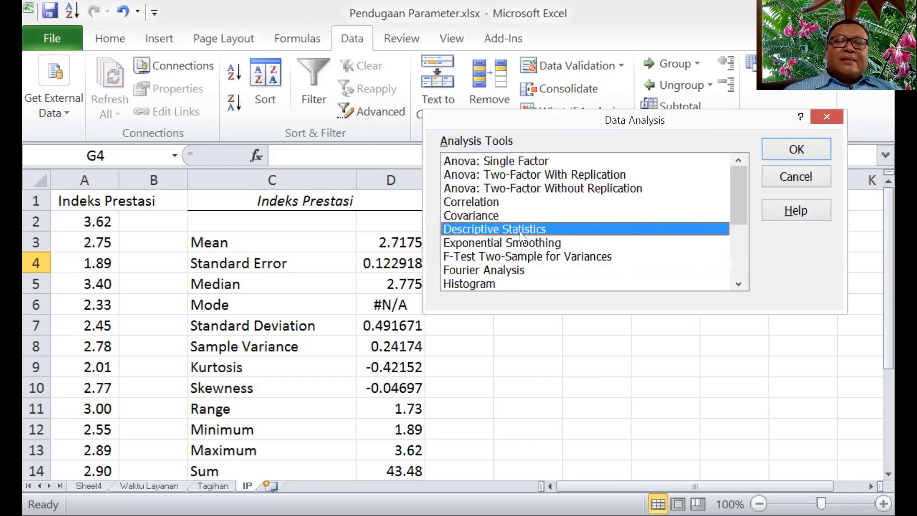
click(797, 150)
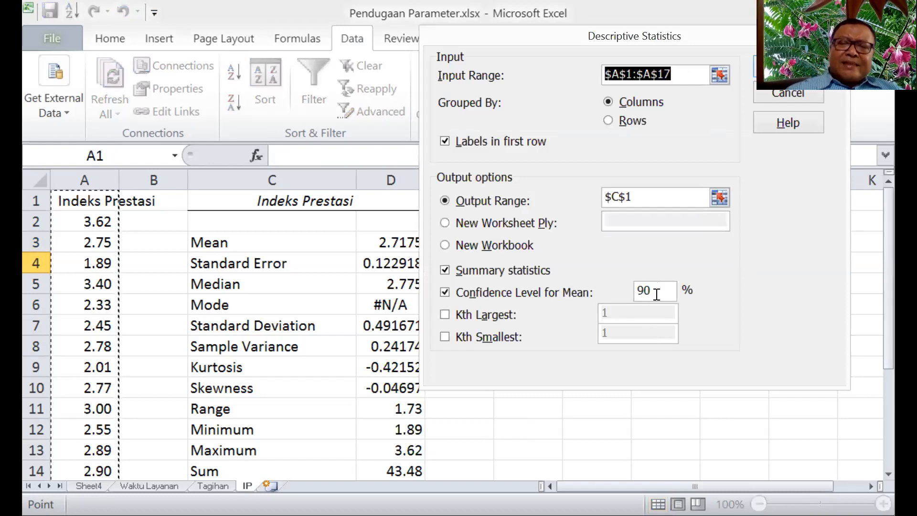
click(656, 295)
key(BackSpace)
text(5)
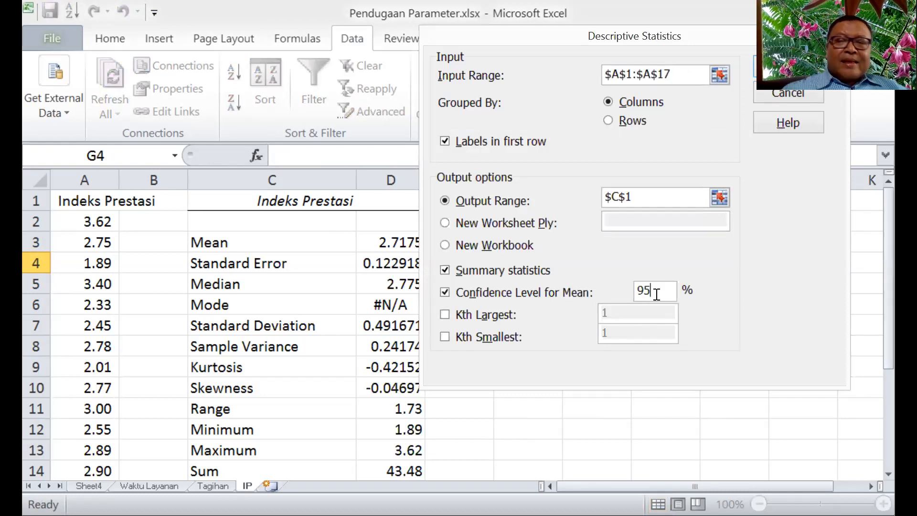
Set the output range to $F$5 and run the descriptive statistics.
click(620, 197)
key(BackSpace)
text(F)
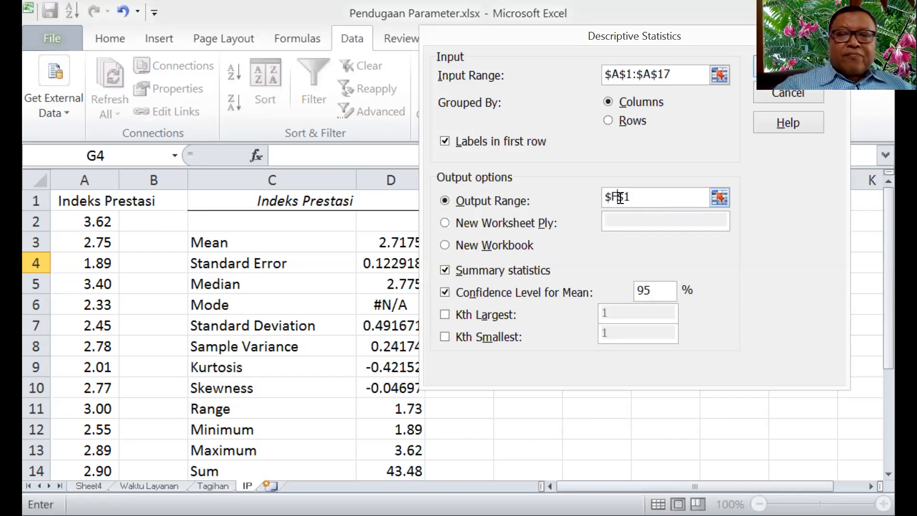
click(646, 200)
key(BackSpace)
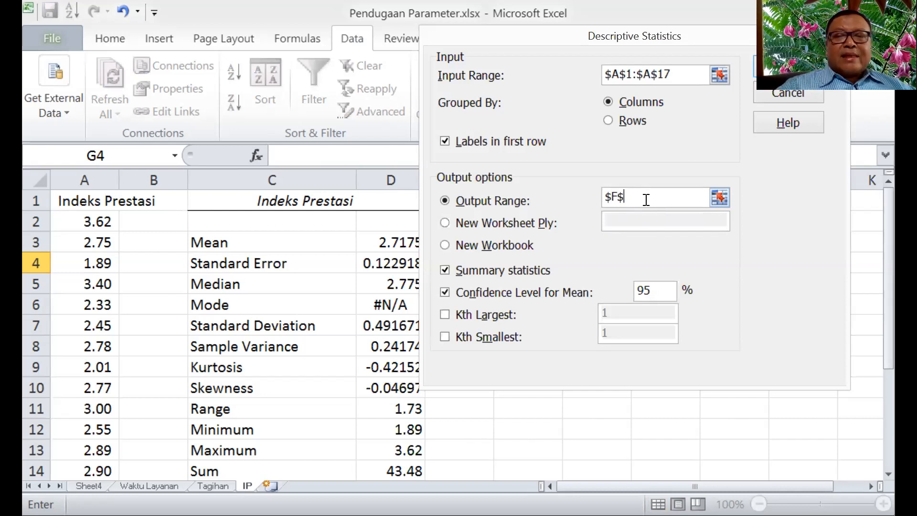
text(5)
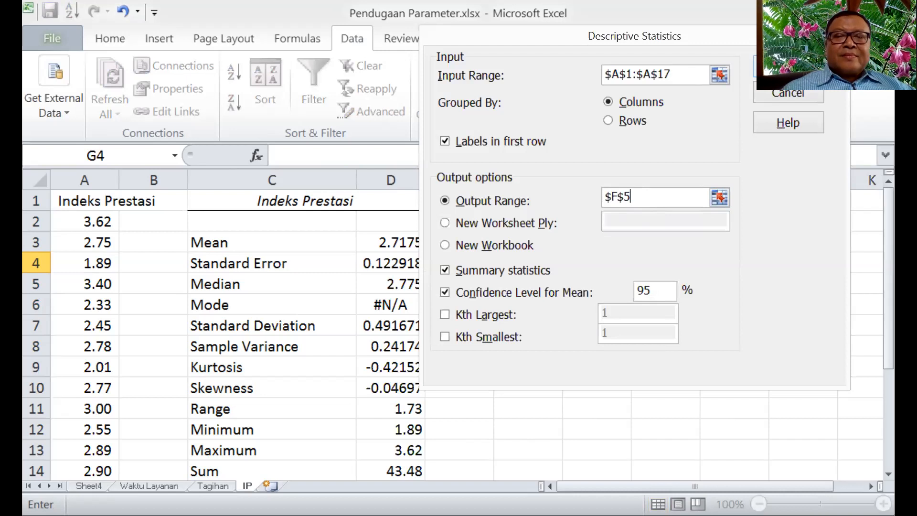
key(Return)
Review the new Indeks Prestasi statistics in columns F and G, from the heading down to the confidence level row.
click(522, 277)
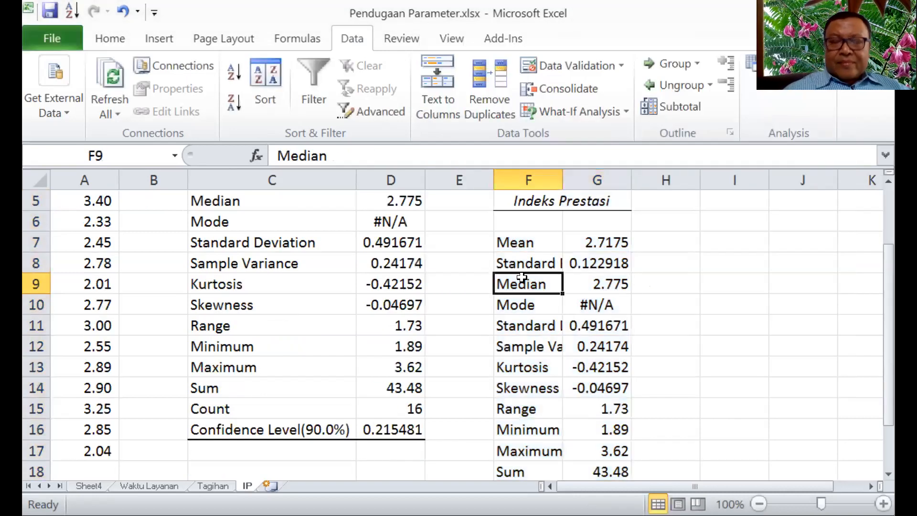
key(Up)
key(Up)
key(Up)
key(Up)
key(Up)
key(Up)
key(Up)
key(Up)
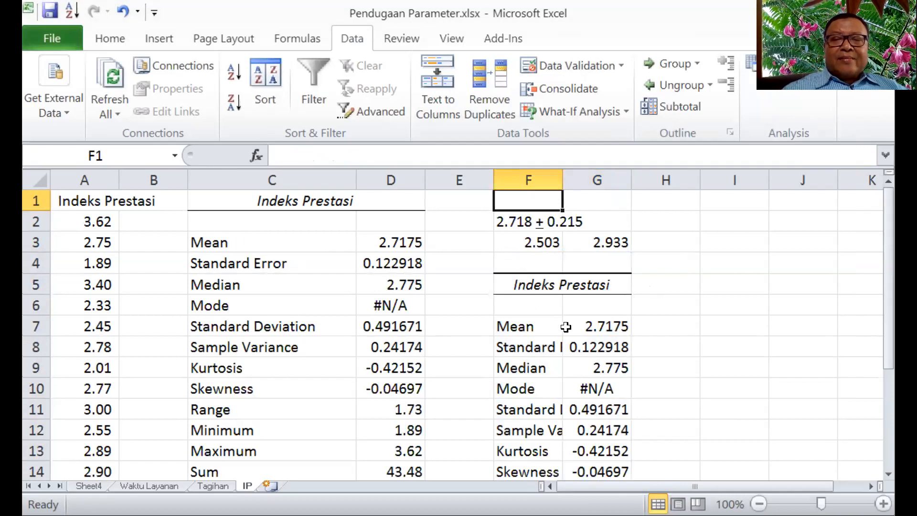
key(Down)
key(Down)
key(Down)
key(Down)
key(Down)
key(Down)
key(Down)
key(Down)
key(Down)
key(Down)
key(Down)
key(Down)
key(Down)
key(Down)
key(Down)
key(Down)
key(Down)
key(Down)
key(Down)
key(Down)
key(Down)
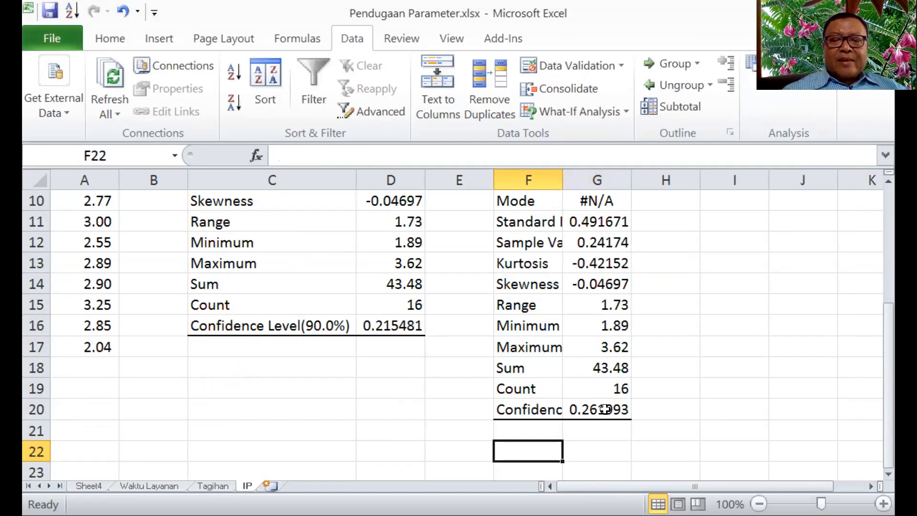
Copy the 95% confidence level value from cell G20 into H7, beside the mean.
click(605, 410)
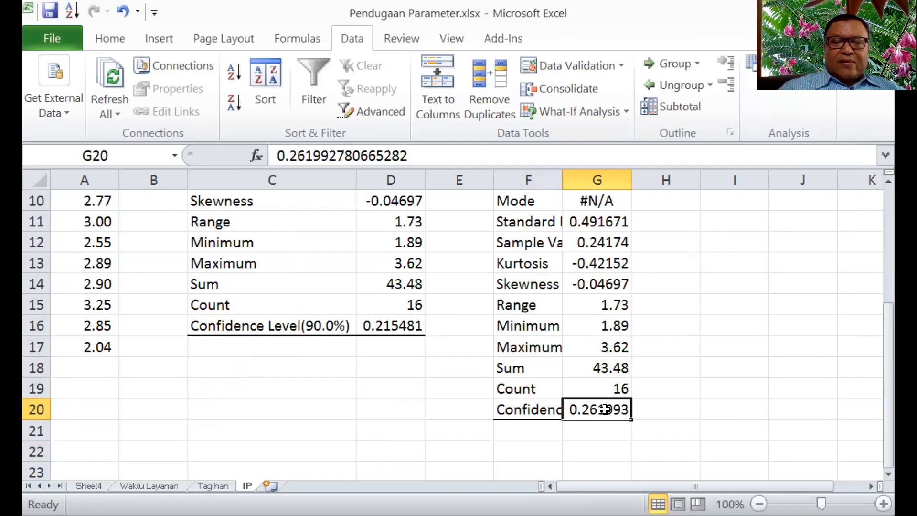
key(ctrl+c)
key(Up)
key(Up)
key(Up)
key(Up)
key(Up)
key(Up)
key(Up)
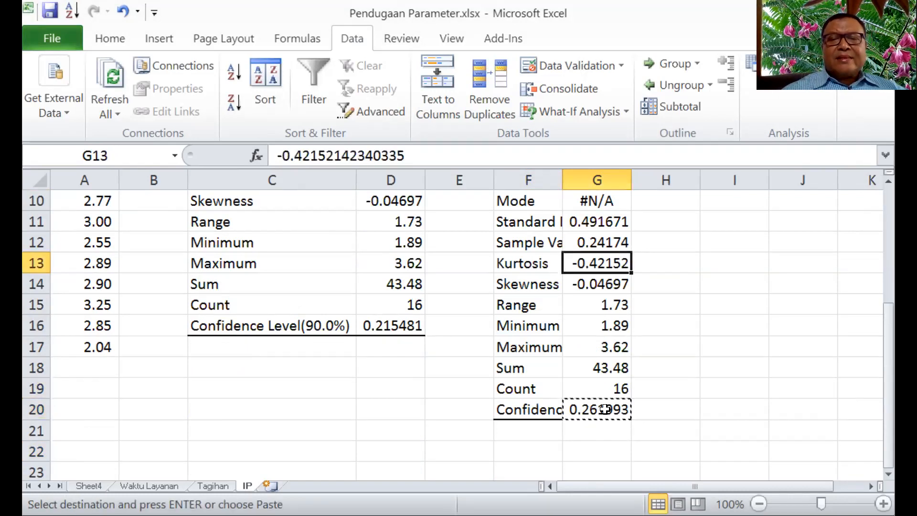
key(Up)
key(Up)
key(Up)
key(Up)
key(Up)
key(Up)
key(Up)
key(Up)
key(Up)
key(Down)
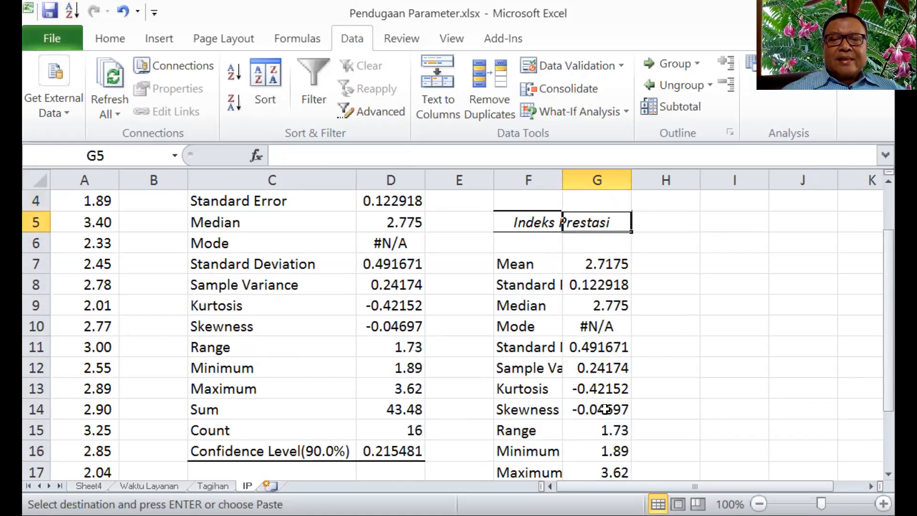
key(Down)
key(Down)
key(Right)
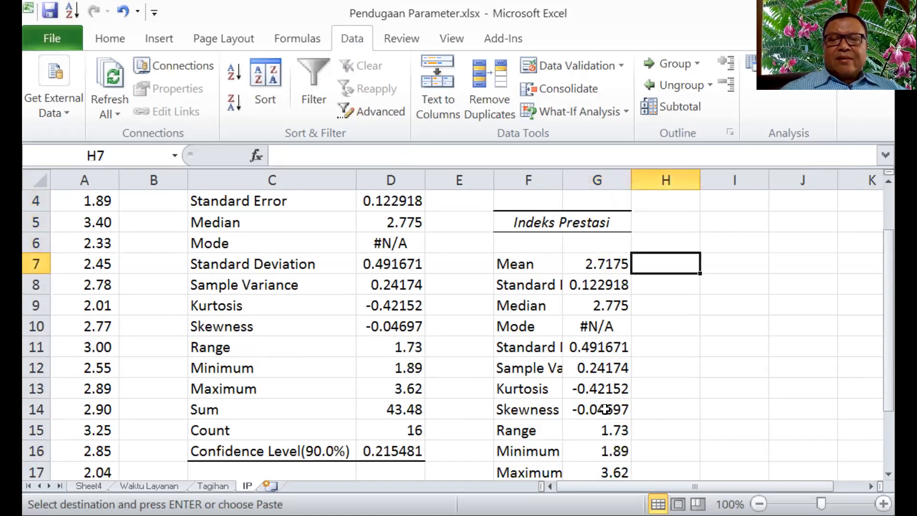
key(ctrl+v)
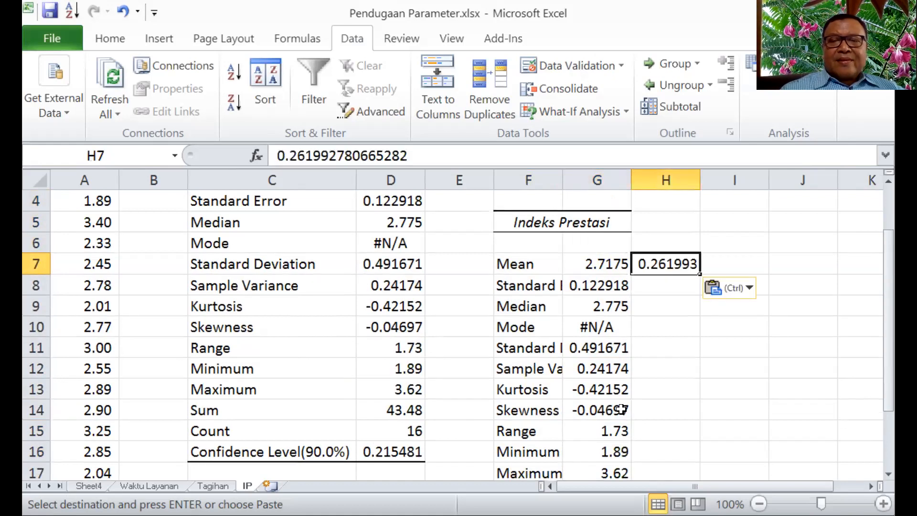
Enter the 95% interval "2.718 + 0.262" in cell I7 with the plus sign underlined.
click(749, 263)
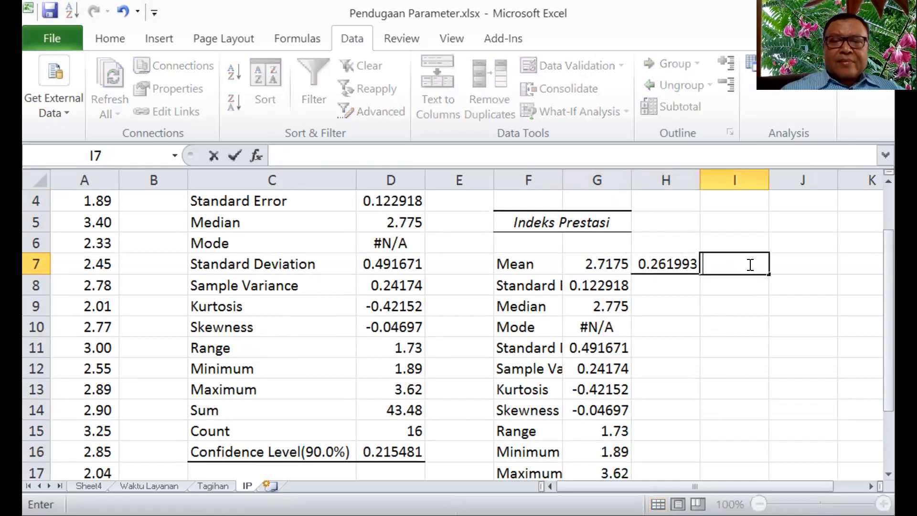
text(2)
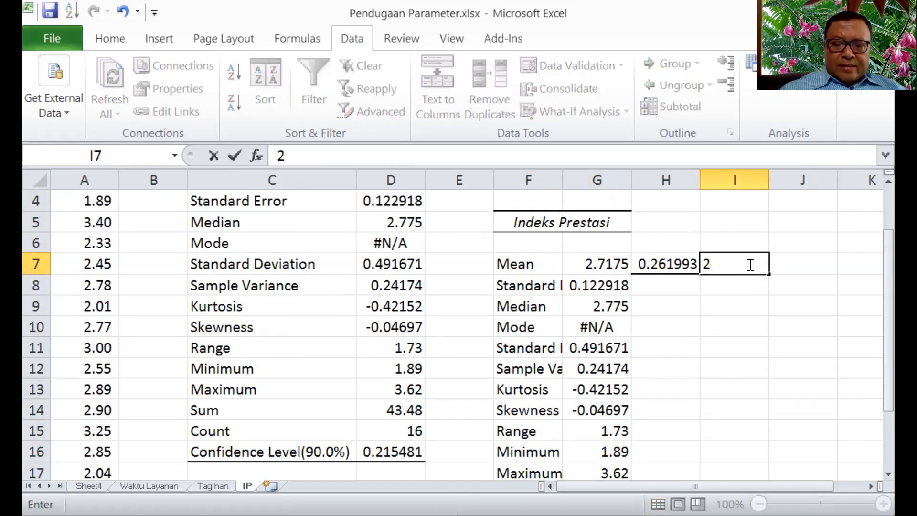
text(.7)
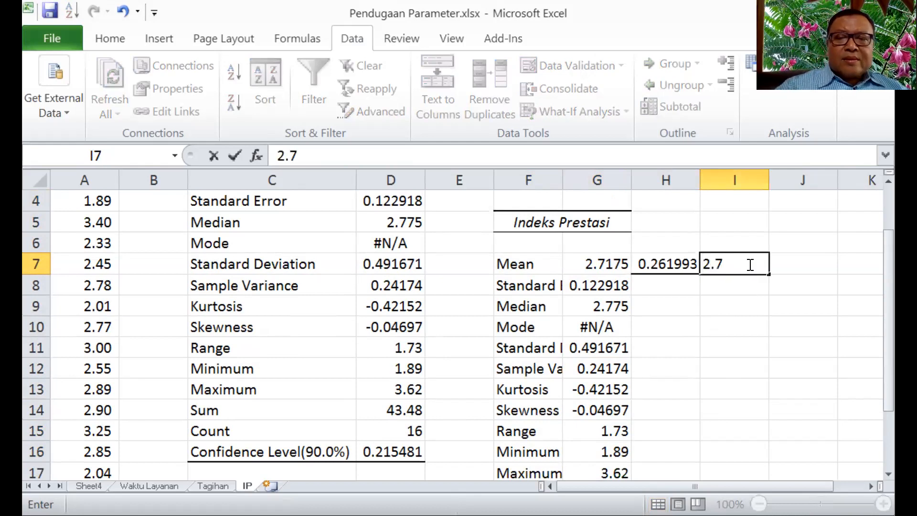
text(1)
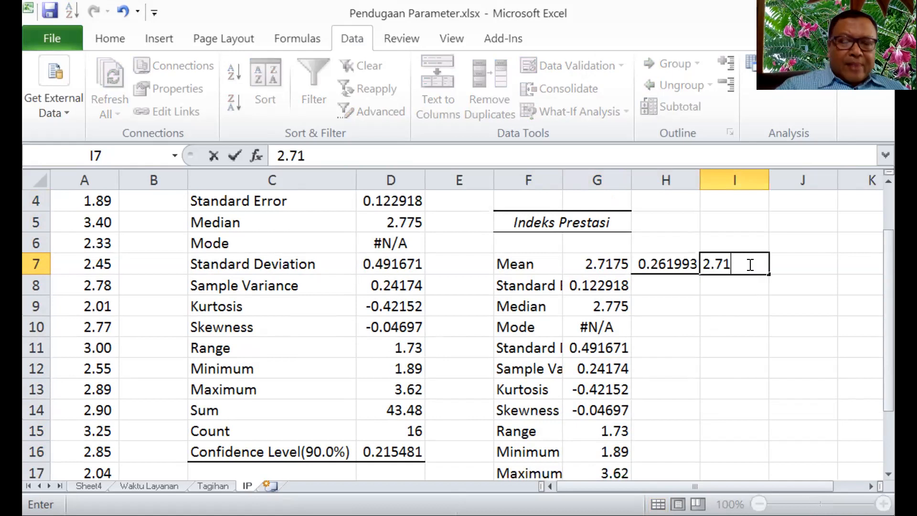
text(8)
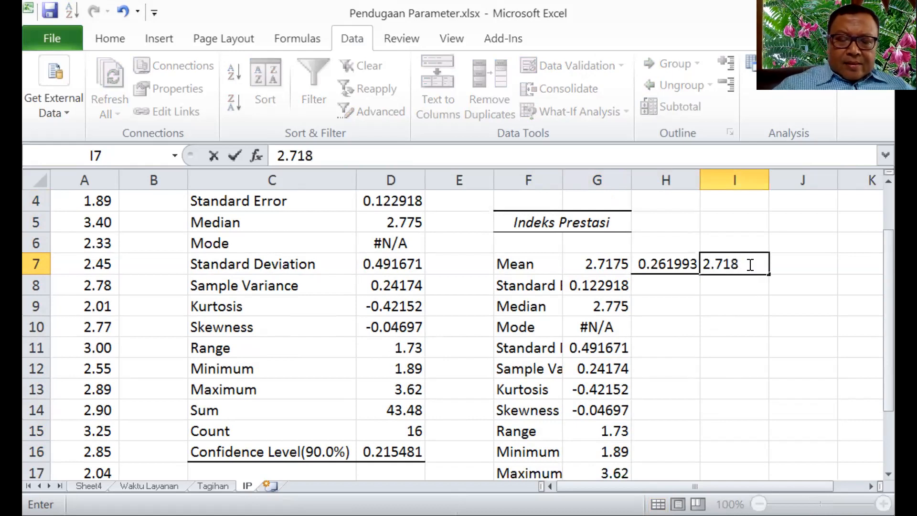
text( +)
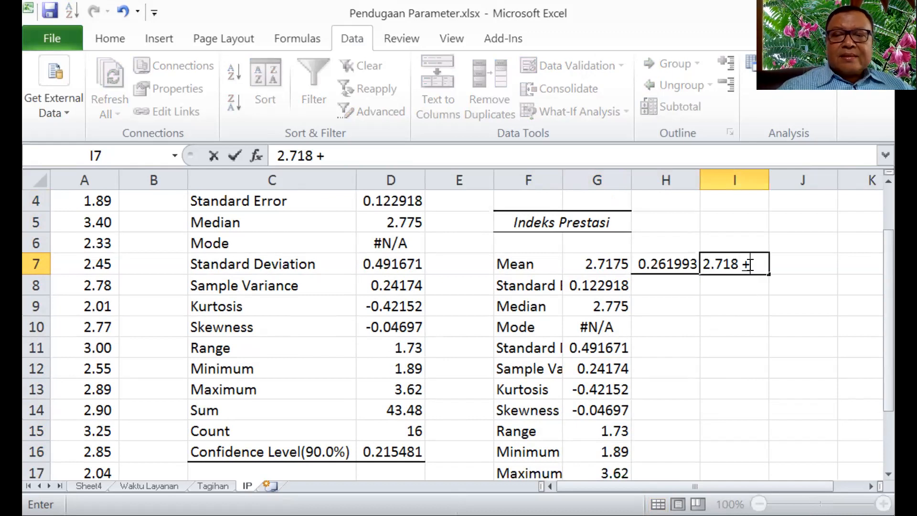
text( 0.2)
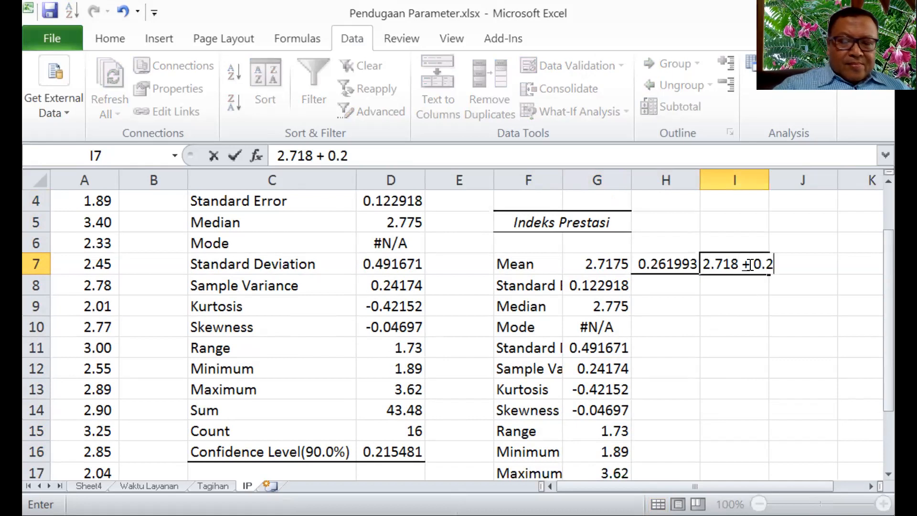
text(62)
key(Return)
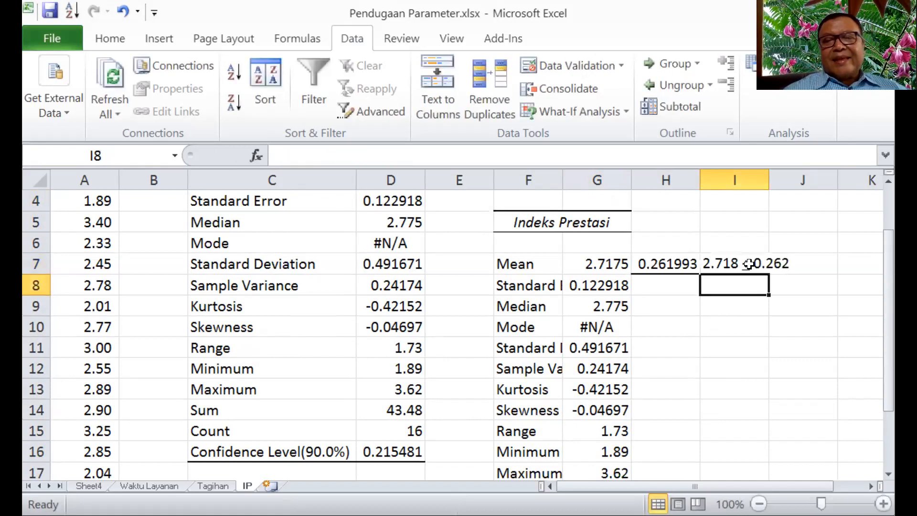
Move the 95% interval text from cell I7 to I9.
click(719, 264)
key(ctrl+c)
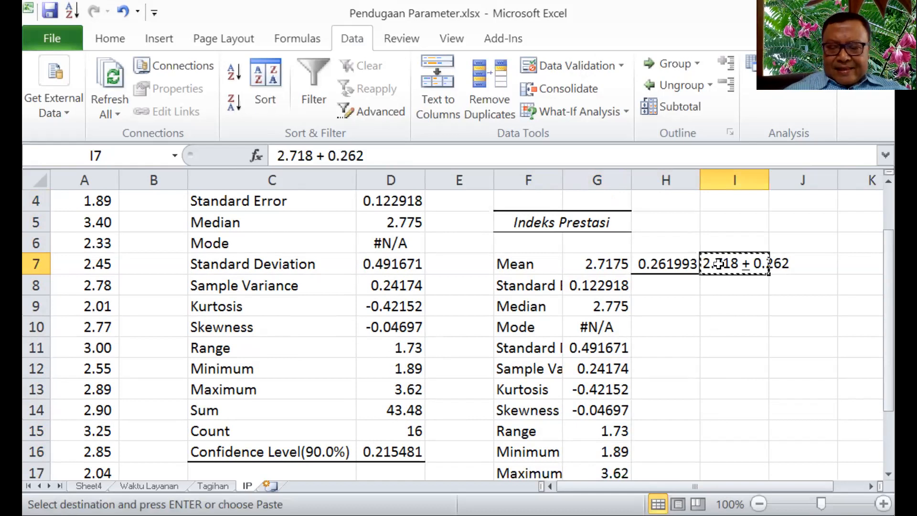
key(Down)
key(Down)
key(ctrl+v)
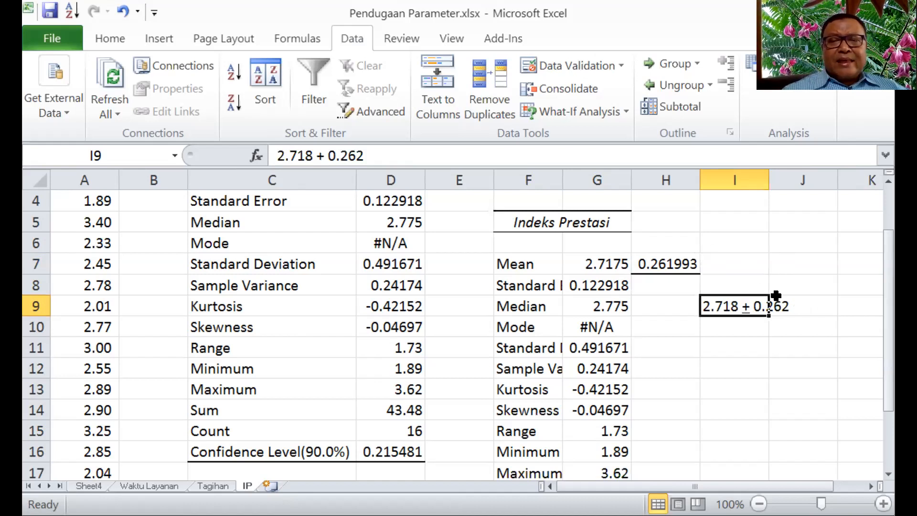
Compare the 90% interval in row 2 with the 95% confidence value in cell H7.
click(689, 222)
key(Up)
key(Up)
key(Up)
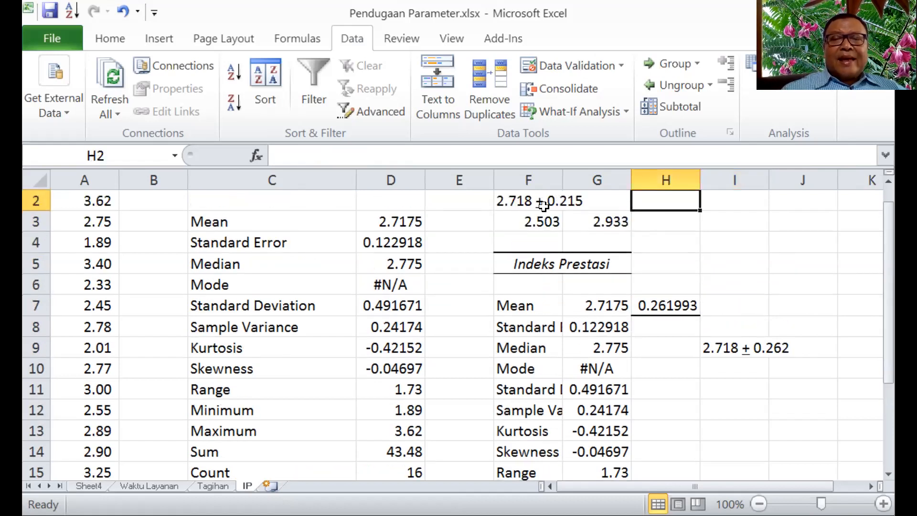
click(569, 201)
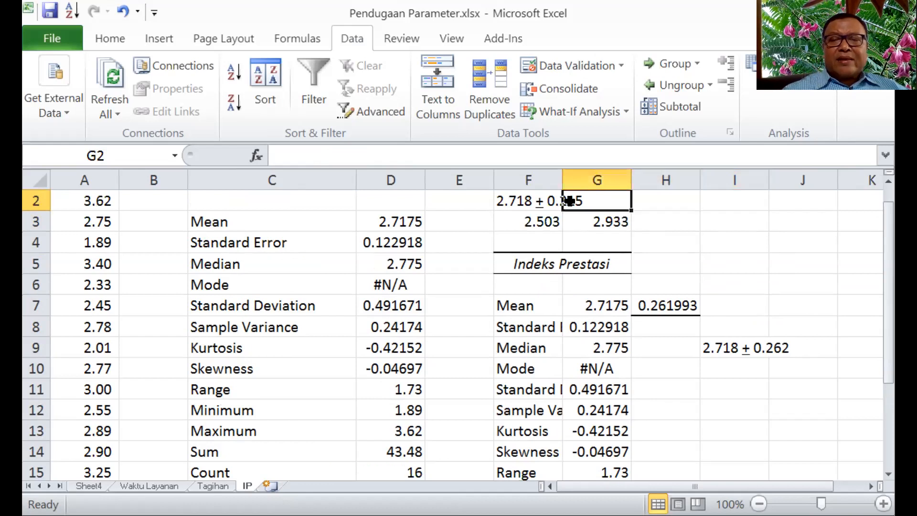
click(678, 306)
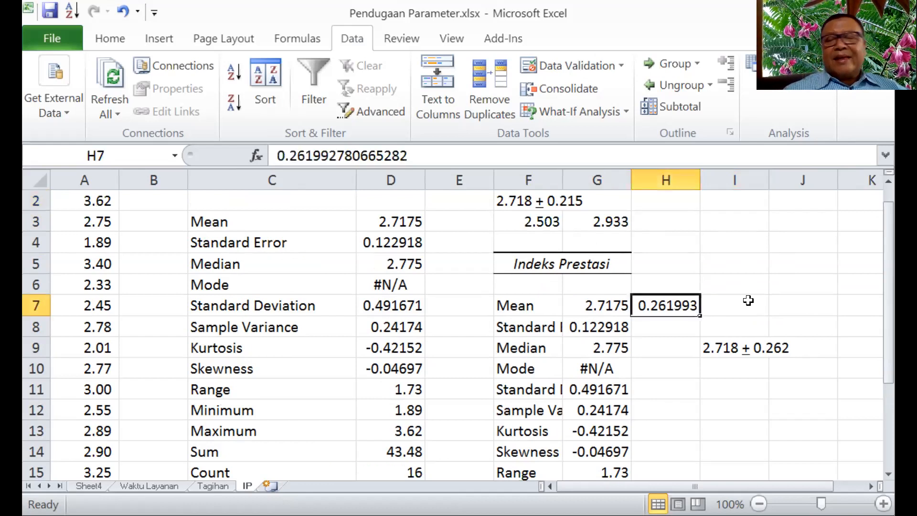